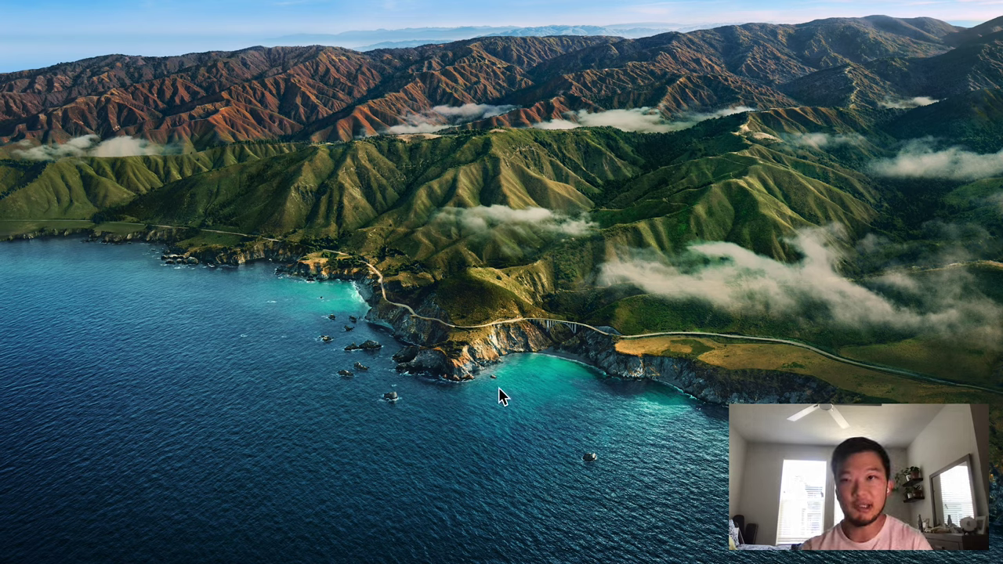
Switch to the full-screen September 5, 2021 MODERN WORSHIP plan's order of service.
{"action": "key", "text": "ctrl+Right"}
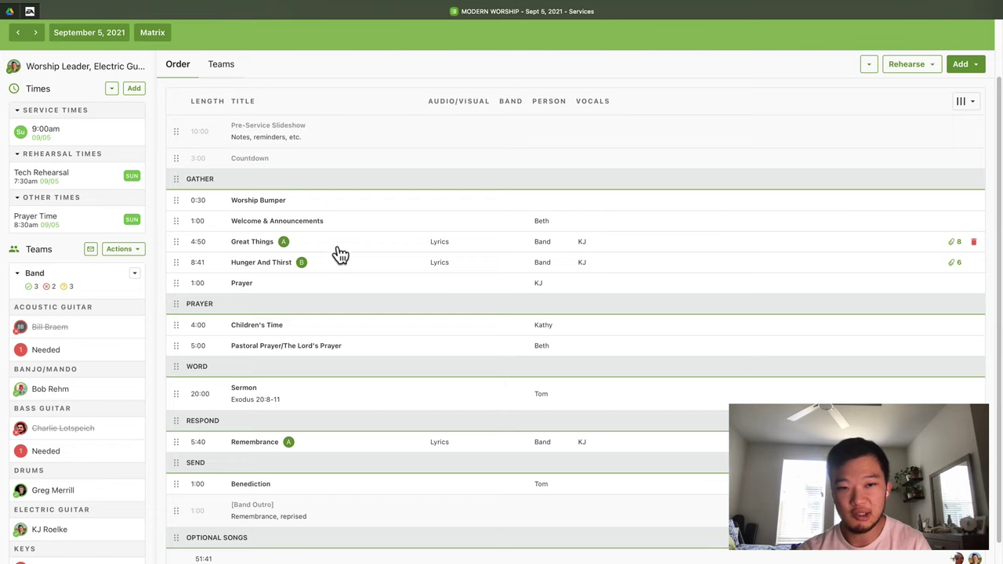
Look over Great Things' notes and details, then open Remembrance (5:40, Hillsong Worship, key A).
{"action": "left_click", "coordinate": [330, 244]}
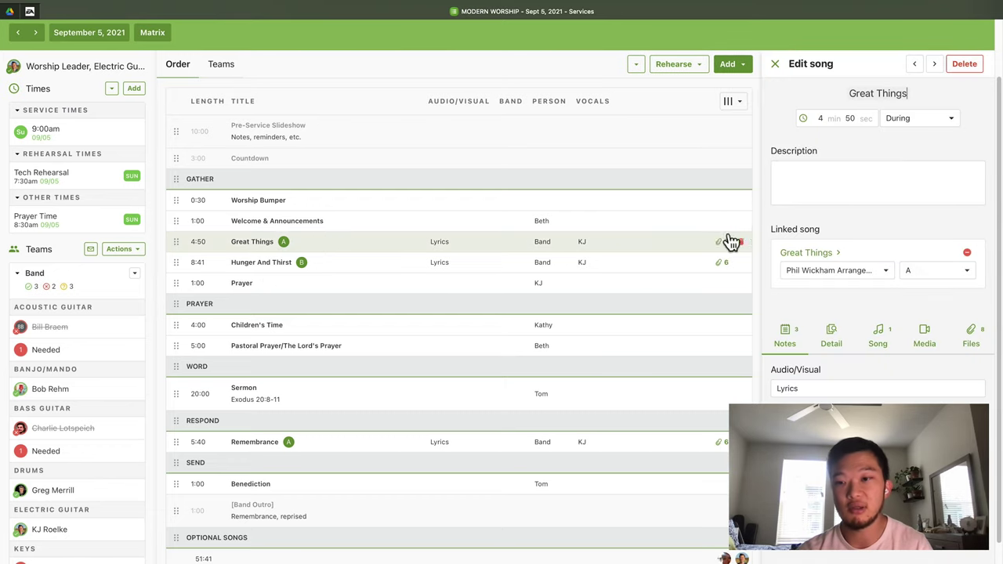
{"action": "scroll", "coordinate": [807, 336], "scroll_direction": "down", "scroll_amount": 1}
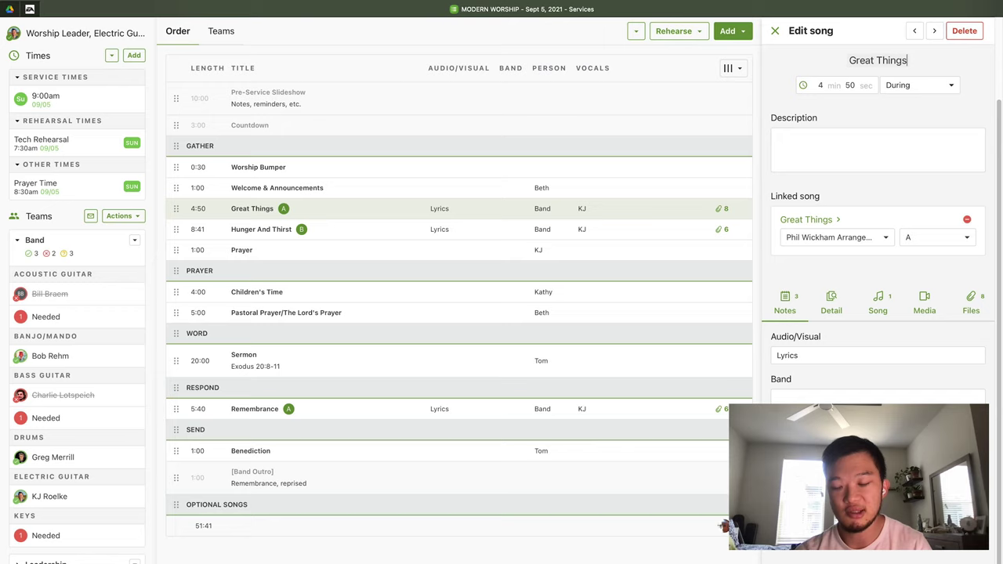
{"action": "scroll", "coordinate": [810, 264], "scroll_direction": "up", "scroll_amount": 1}
{"action": "left_click", "coordinate": [801, 180]}
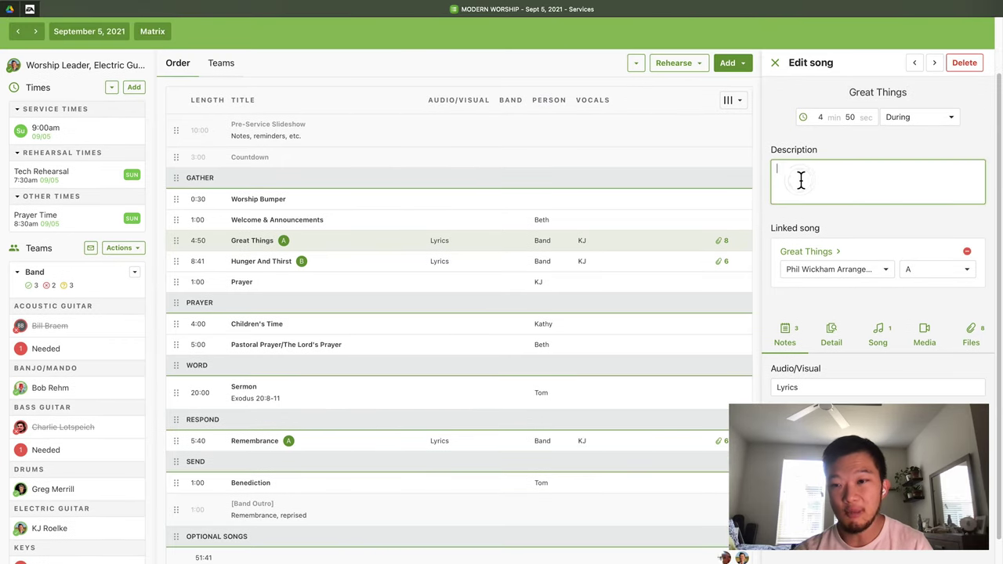
{"action": "left_click", "coordinate": [841, 342]}
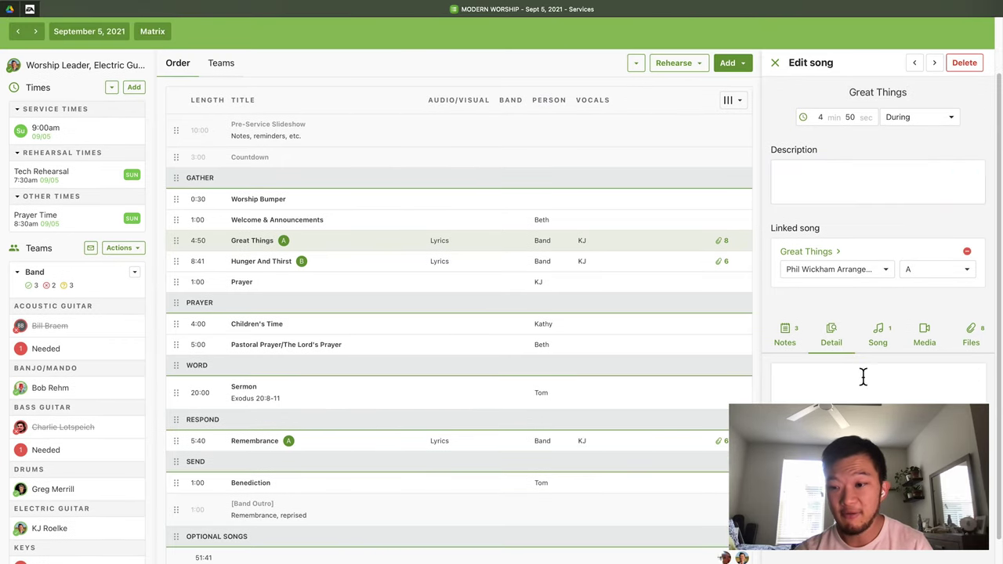
{"action": "scroll", "coordinate": [862, 376], "scroll_direction": "down", "scroll_amount": 1}
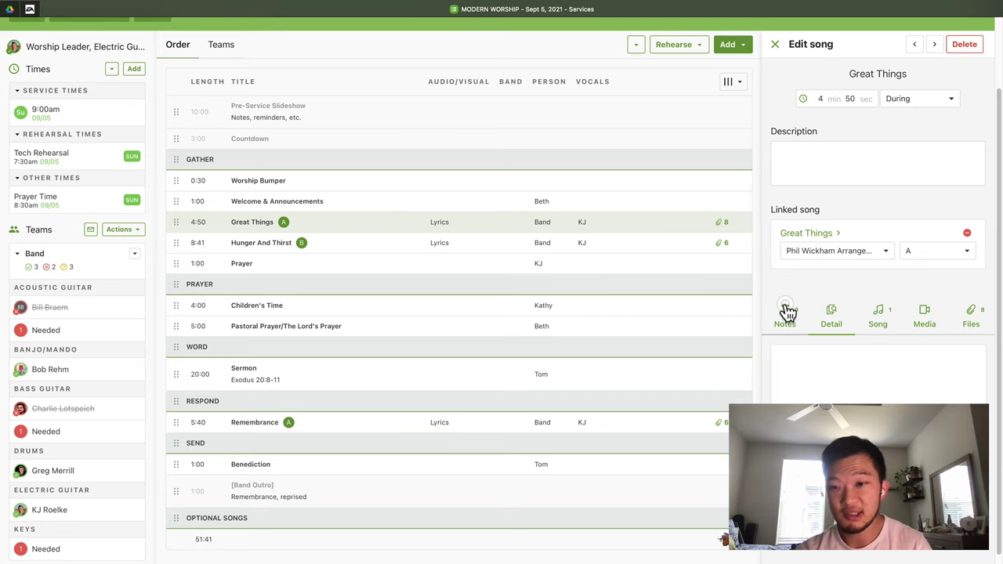
{"action": "left_click", "coordinate": [787, 313]}
{"action": "scroll", "coordinate": [810, 304], "scroll_direction": "up", "scroll_amount": 2}
{"action": "left_click", "coordinate": [807, 214]}
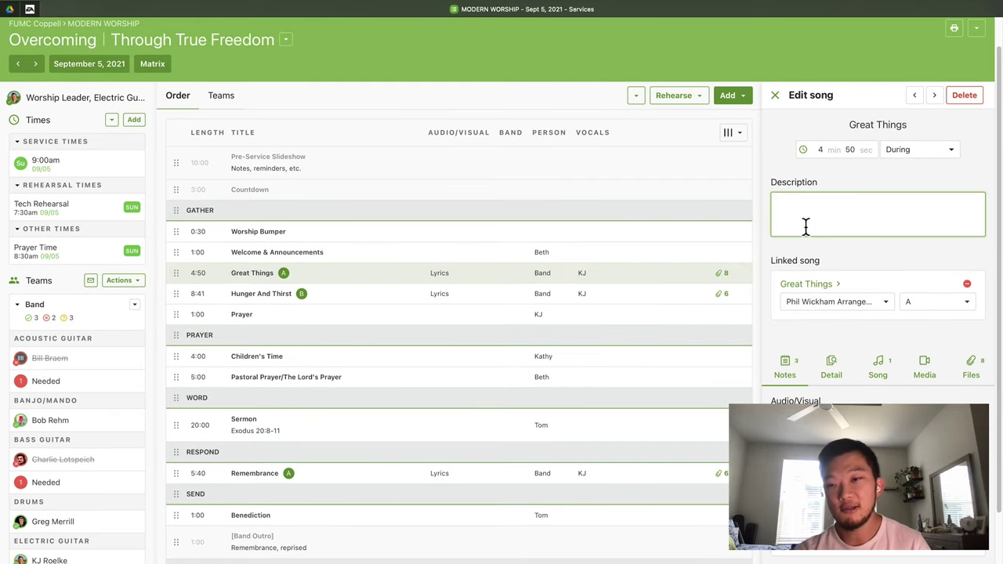
{"action": "left_click", "coordinate": [261, 476]}
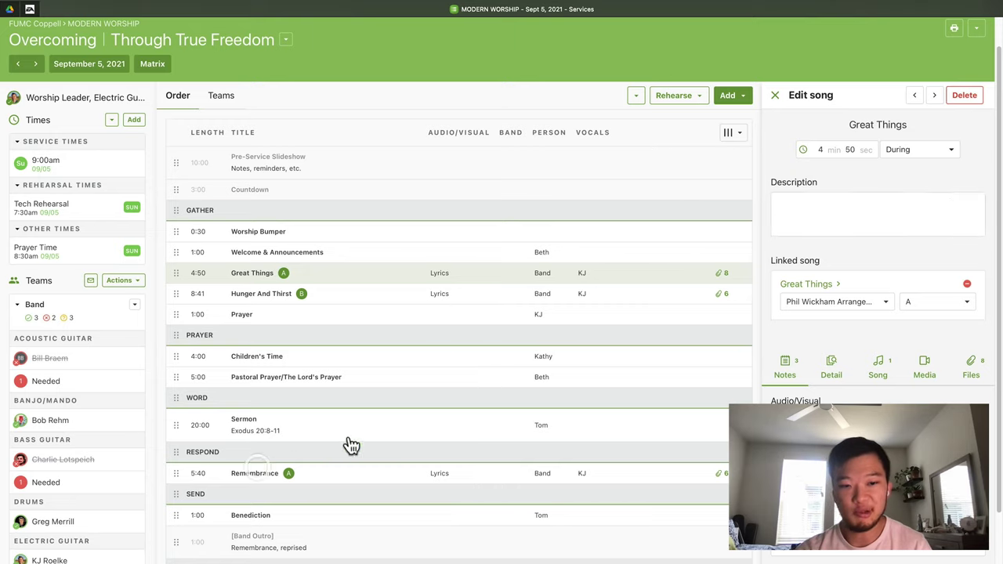
Give Remembrance the description 'This song has mixed meters, please listen and note ahead of rehearsal.' and save.
{"action": "left_click", "coordinate": [817, 229]}
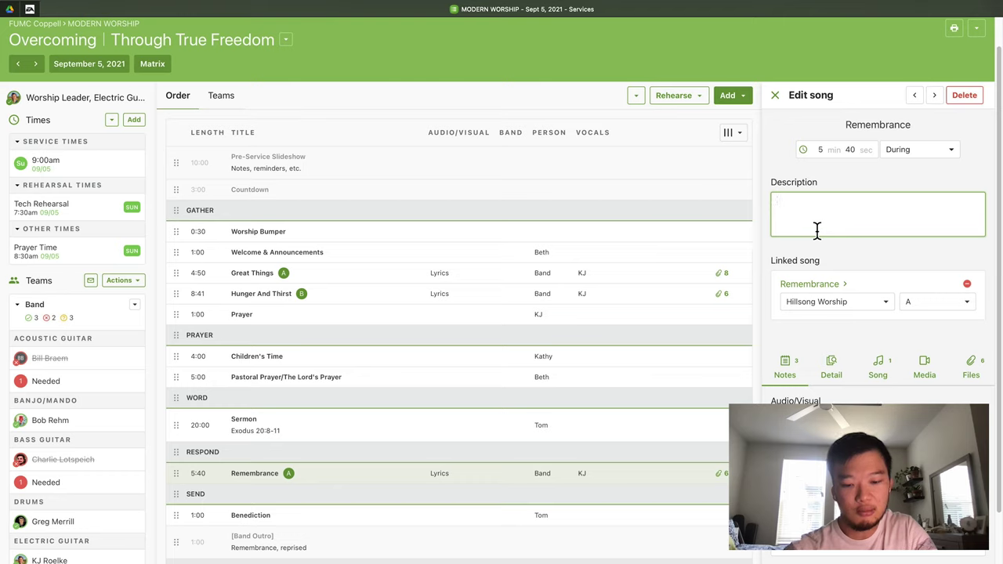
{"action": "type", "text": "This song has m"}
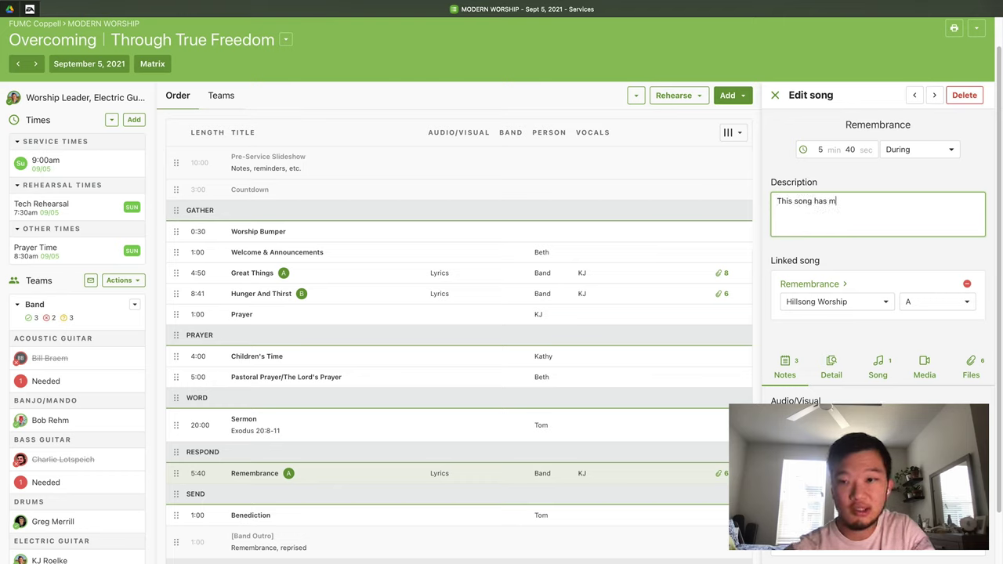
{"action": "type", "text": "ixed meter"}
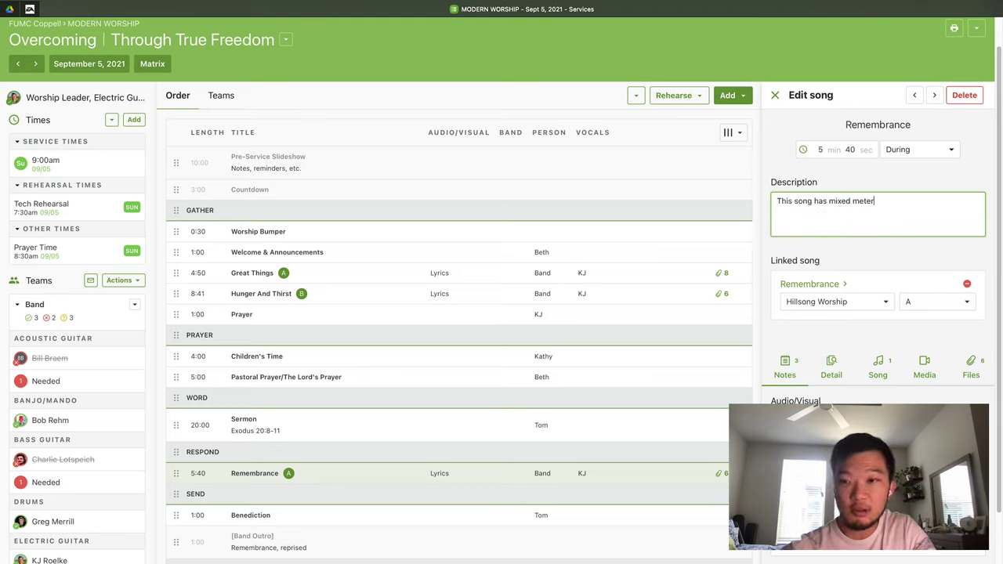
{"action": "type", "text": "e, please listen an"}
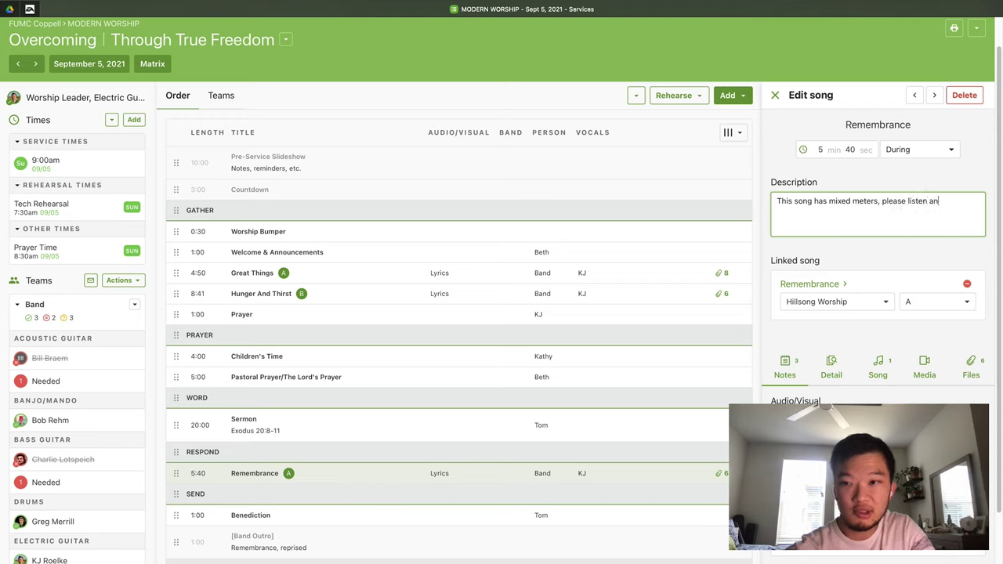
{"action": "type", "text": "d note ahead of "}
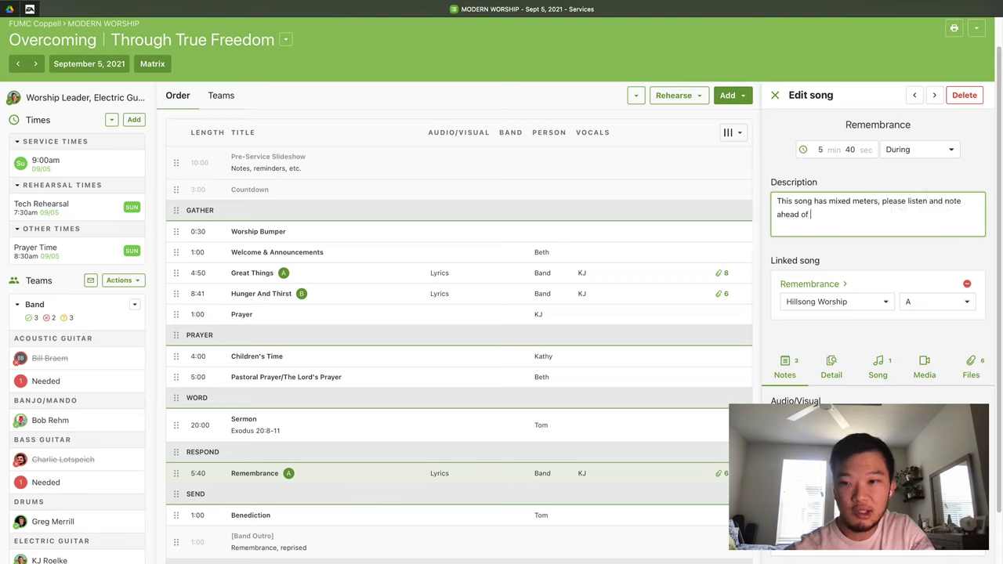
{"action": "type", "text": "rehearsal."}
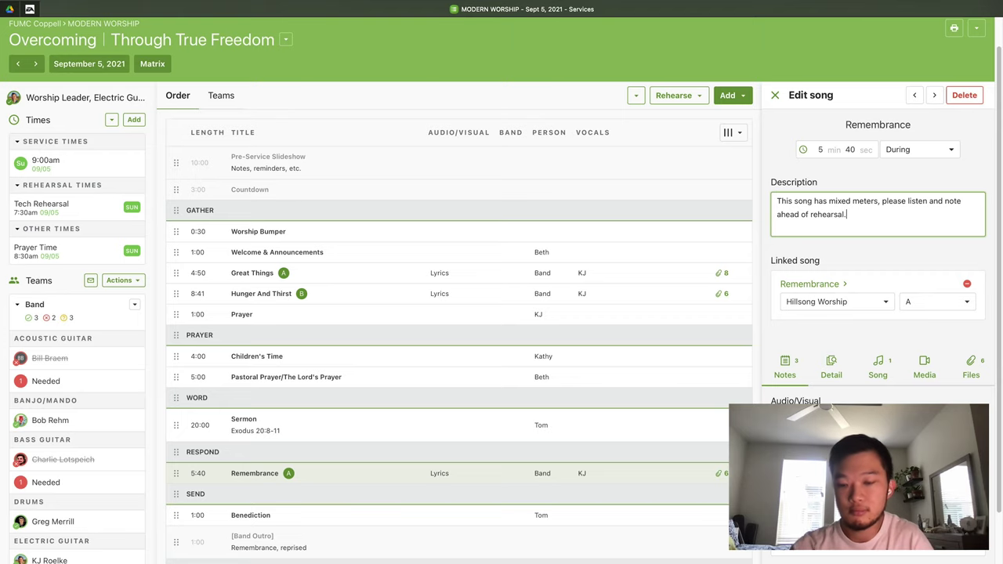
{"action": "left_click", "coordinate": [776, 106]}
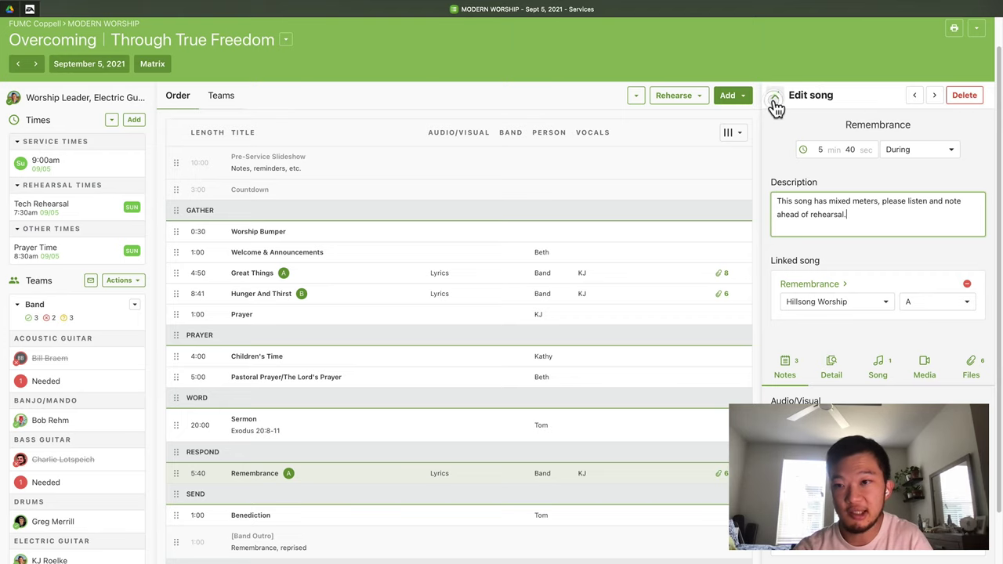
Show the plan's Rehearse options: Media Player, Songbook PDF and Music Stand.
{"action": "scroll", "coordinate": [501, 267], "scroll_direction": "down", "scroll_amount": 2}
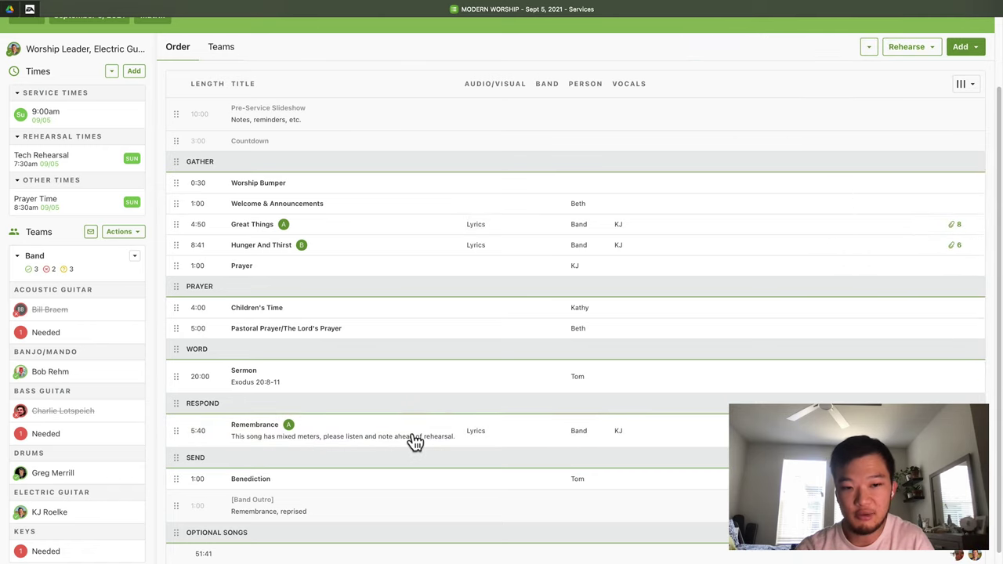
{"action": "scroll", "coordinate": [396, 457], "scroll_direction": "up", "scroll_amount": 1}
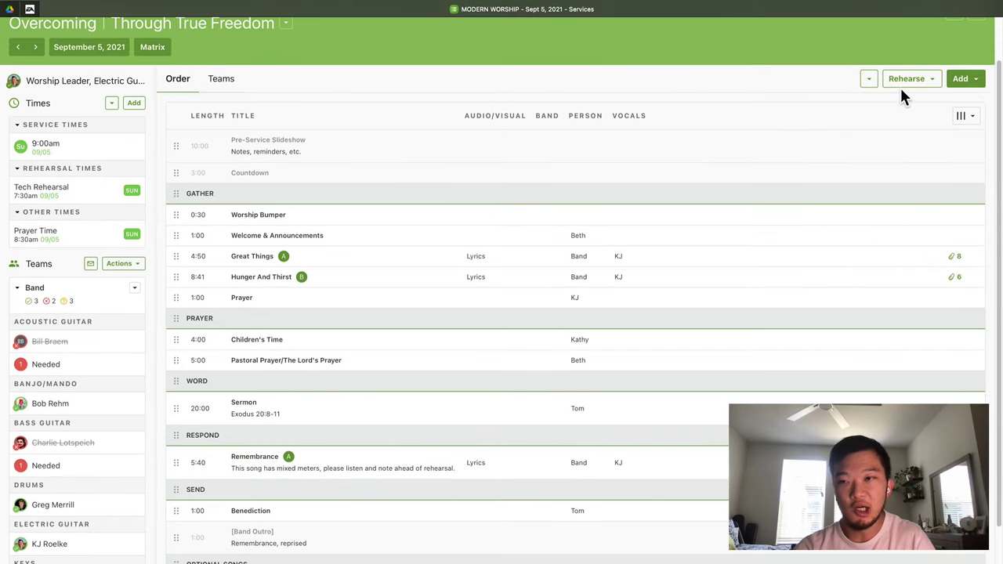
{"action": "scroll", "coordinate": [899, 85], "scroll_direction": "up", "scroll_amount": 1}
{"action": "left_click", "coordinate": [902, 86]}
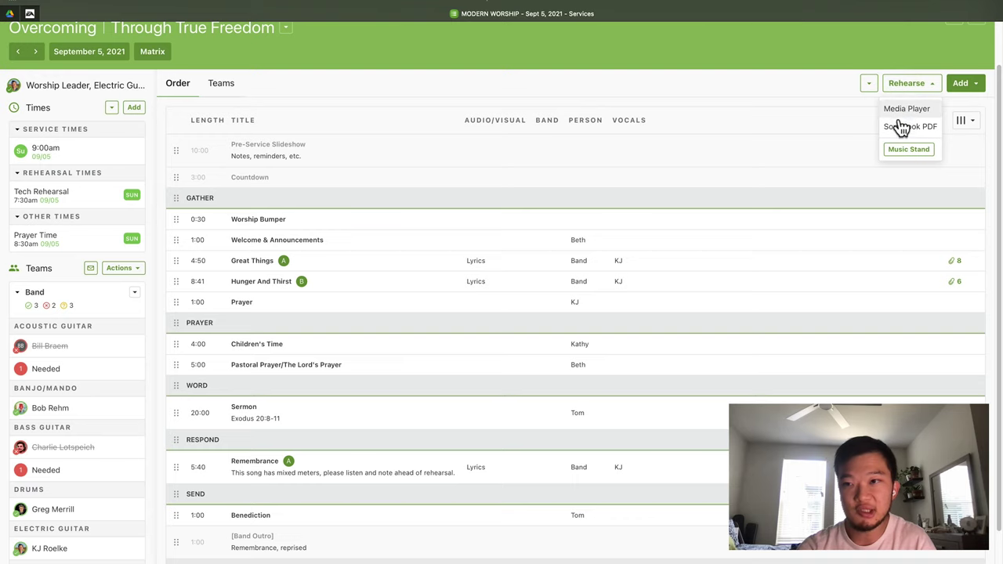
Open the Media Player rehearsal playlist and look through it.
{"action": "left_click", "coordinate": [903, 109]}
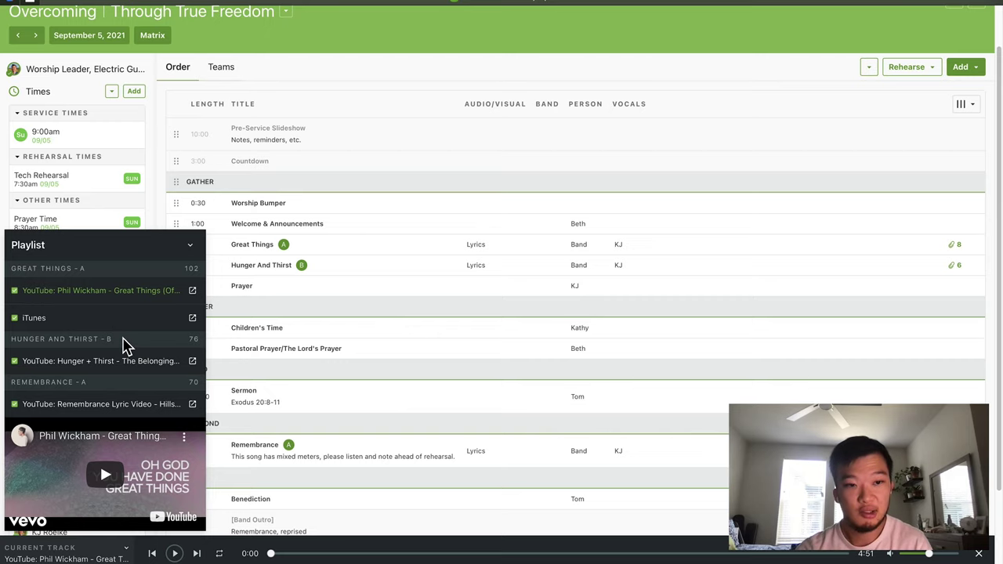
{"action": "scroll", "coordinate": [126, 345], "scroll_direction": "down", "scroll_amount": 1}
{"action": "scroll", "coordinate": [125, 345], "scroll_direction": "up", "scroll_amount": 1}
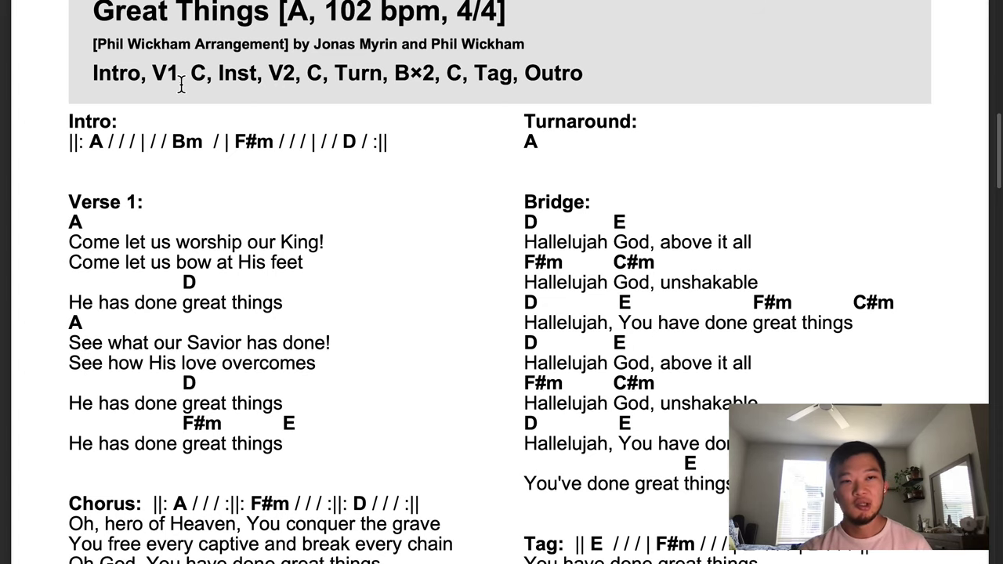
{"action": "scroll", "coordinate": [181, 84], "scroll_direction": "up", "scroll_amount": 1}
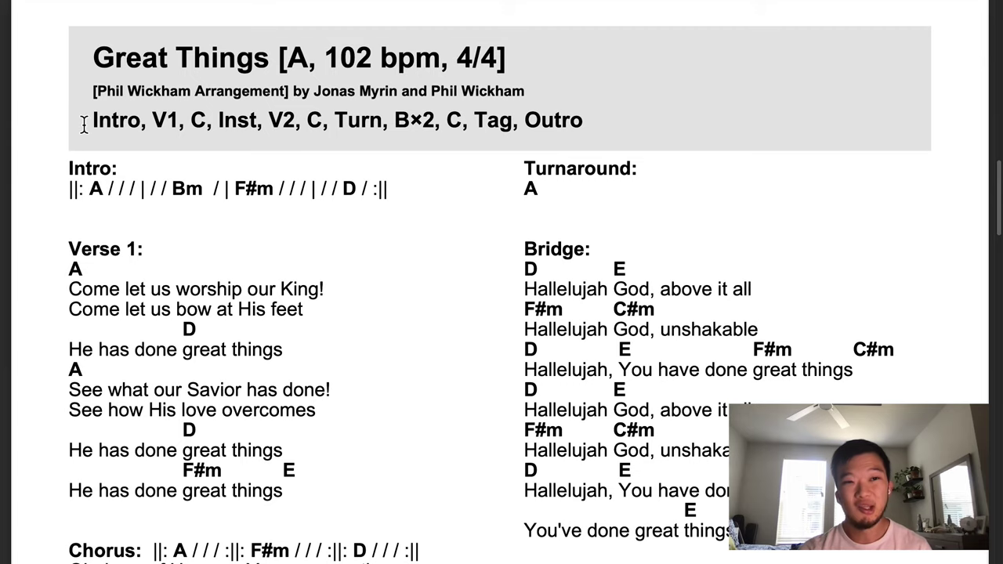
{"action": "left_click_drag", "start_coordinate": [94, 123], "coordinate": [641, 130]}
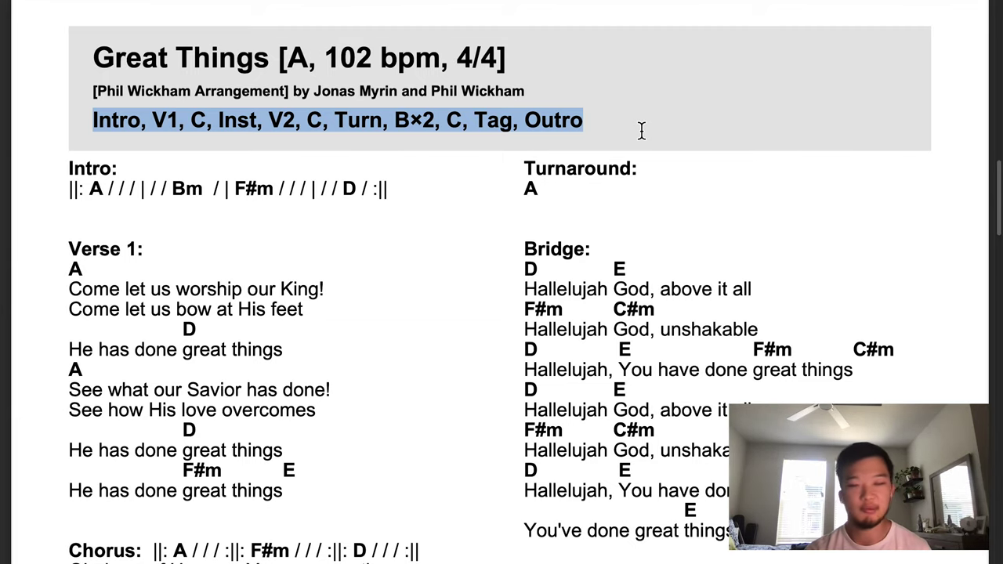
{"action": "left_click", "coordinate": [641, 131]}
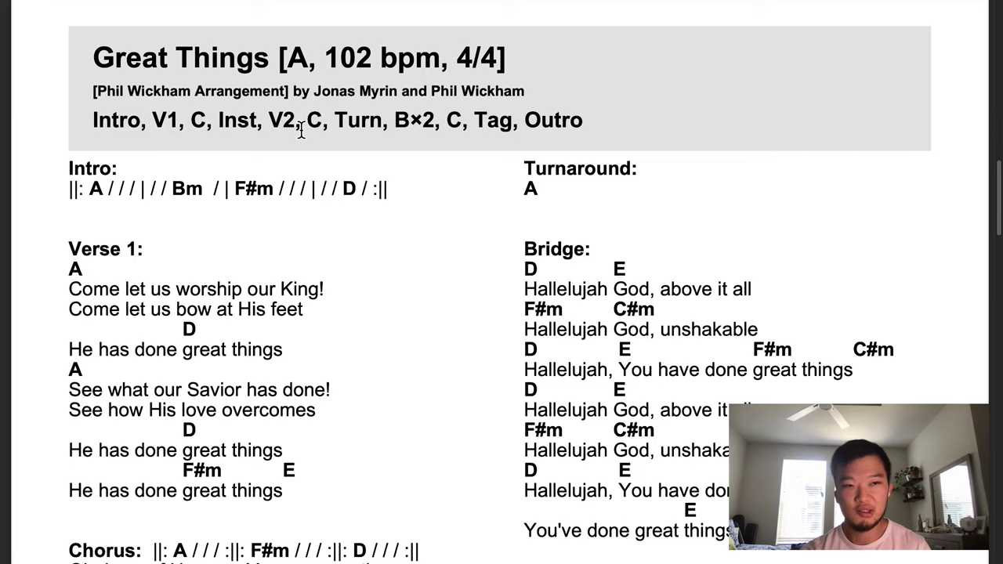
{"action": "scroll", "coordinate": [208, 392], "scroll_direction": "down", "scroll_amount": 1}
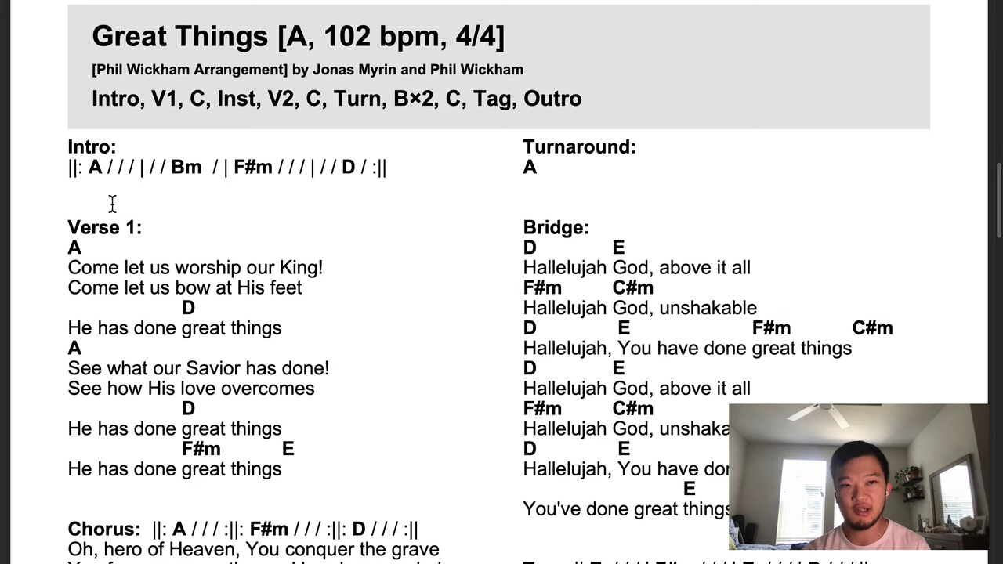
{"action": "scroll", "coordinate": [150, 283], "scroll_direction": "down", "scroll_amount": 3}
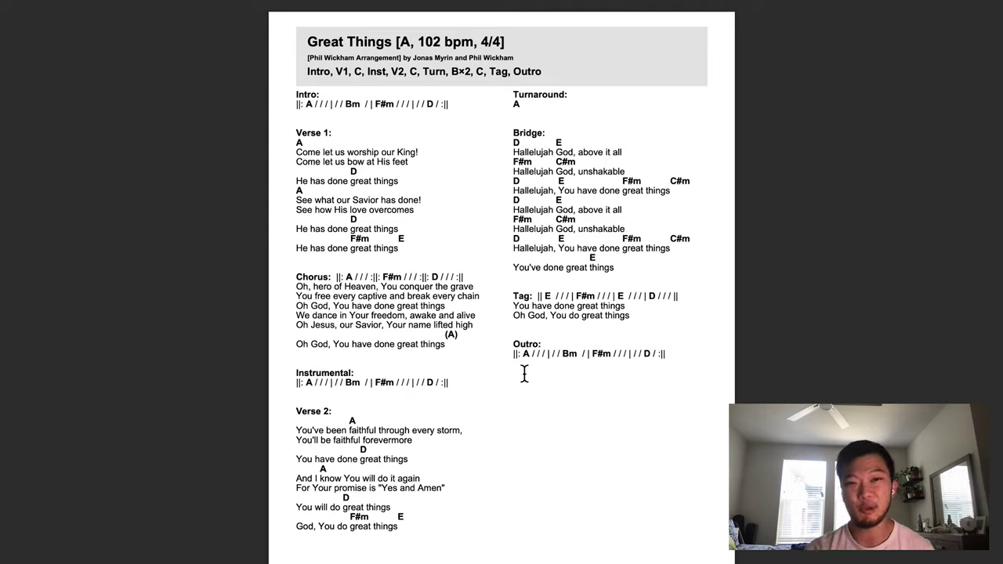
Zoom into the Great Things chart and highlight its Intro chord line.
{"action": "key", "text": "ctrl+plus"}
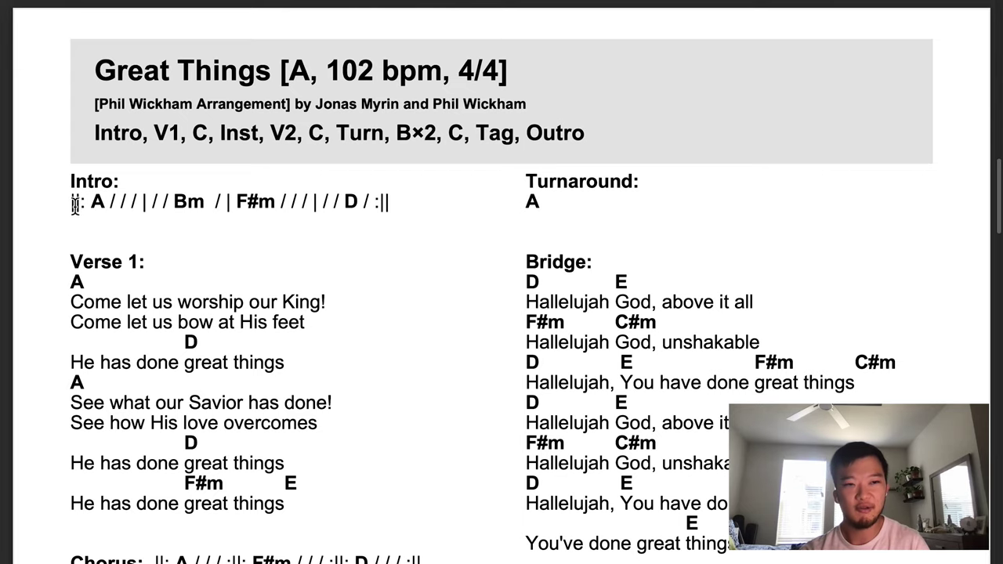
{"action": "left_click_drag", "start_coordinate": [69, 202], "coordinate": [405, 214]}
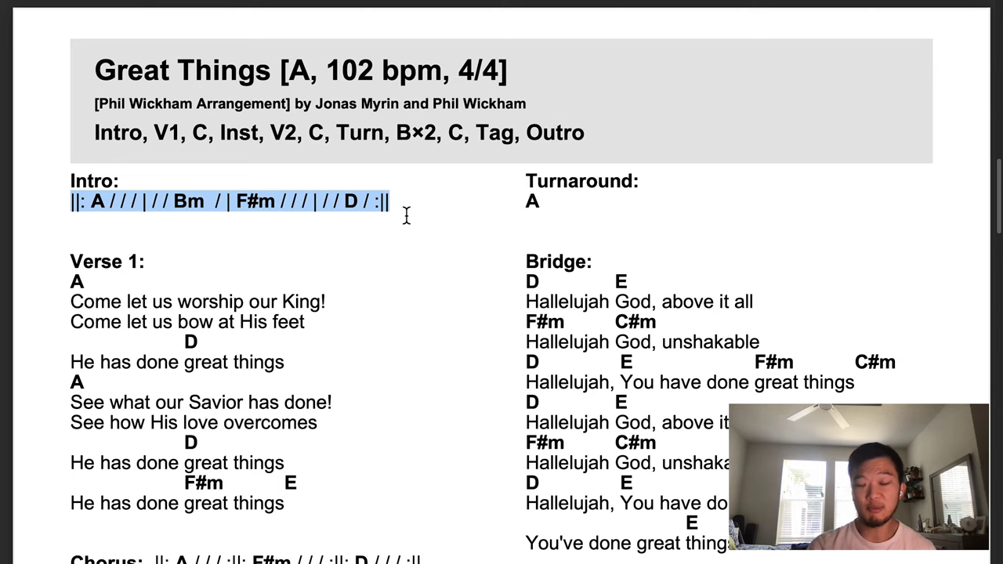
{"action": "left_click", "coordinate": [388, 242]}
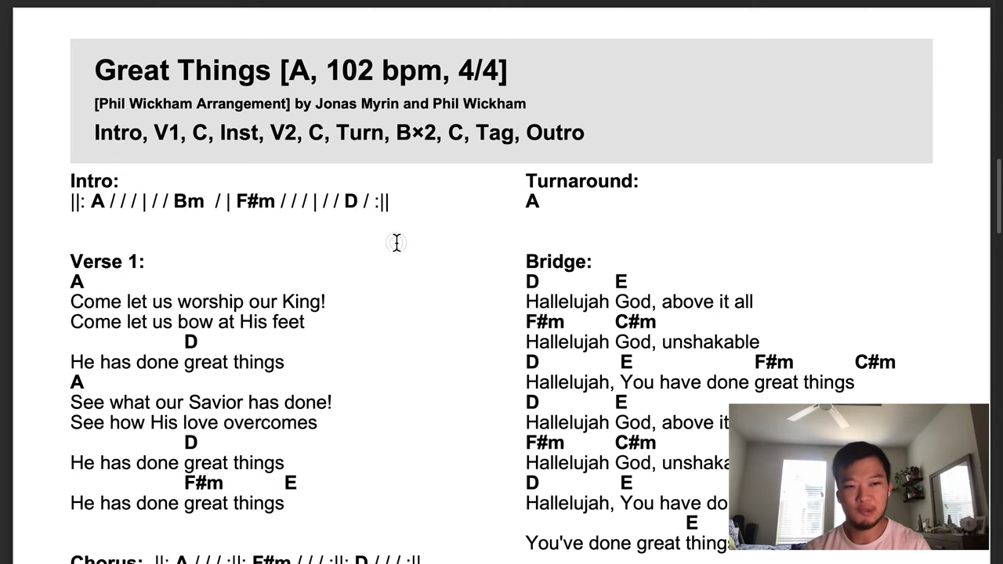
{"action": "scroll", "coordinate": [386, 266], "scroll_direction": "down", "scroll_amount": 1}
{"action": "scroll", "coordinate": [331, 338], "scroll_direction": "down", "scroll_amount": 2}
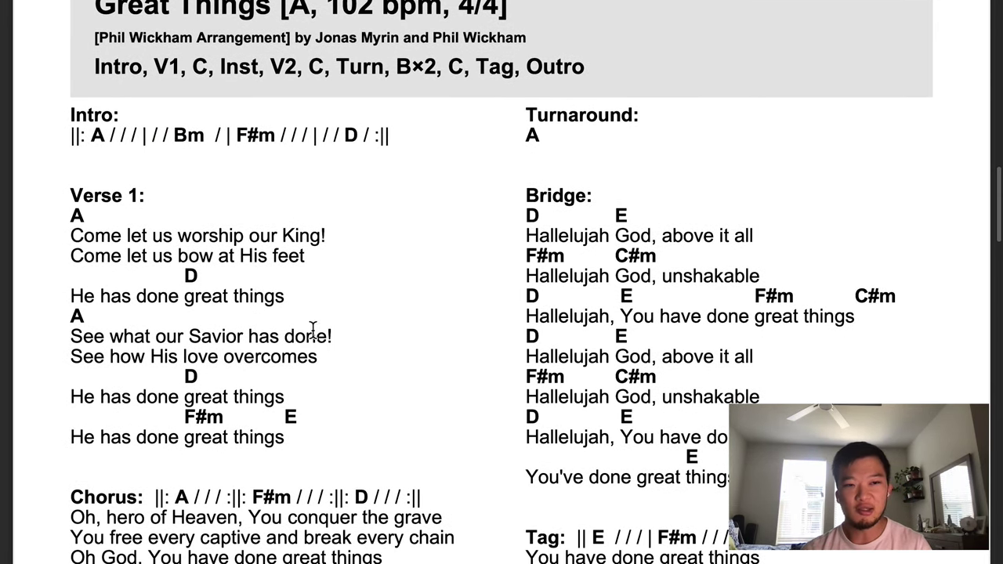
{"action": "scroll", "coordinate": [181, 268], "scroll_direction": "down", "scroll_amount": 1}
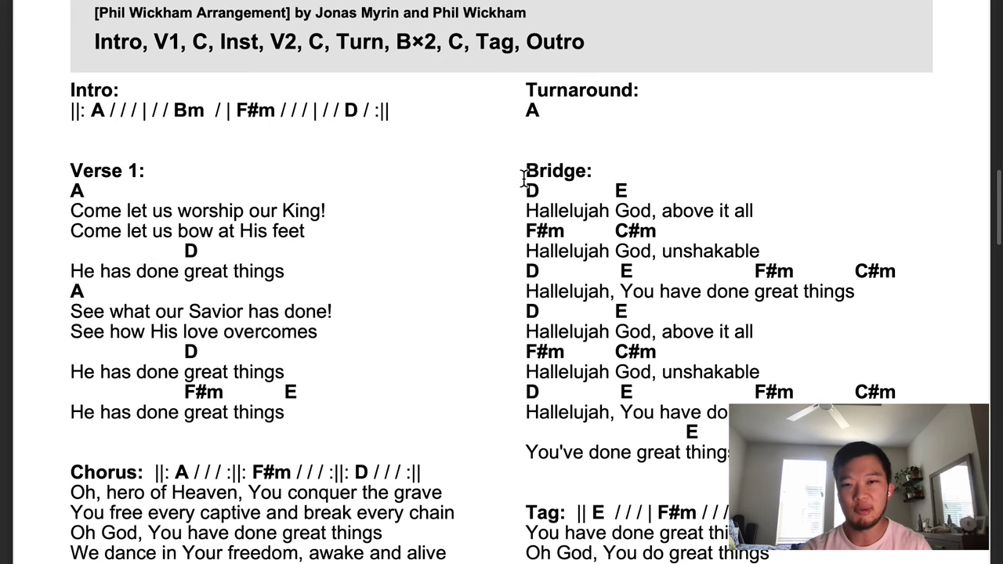
Highlight the Great Things Bridge, then move on to the Hunger And Thirst chart in B.
{"action": "left_click_drag", "start_coordinate": [524, 166], "coordinate": [781, 284]}
{"action": "left_click", "coordinate": [835, 302]}
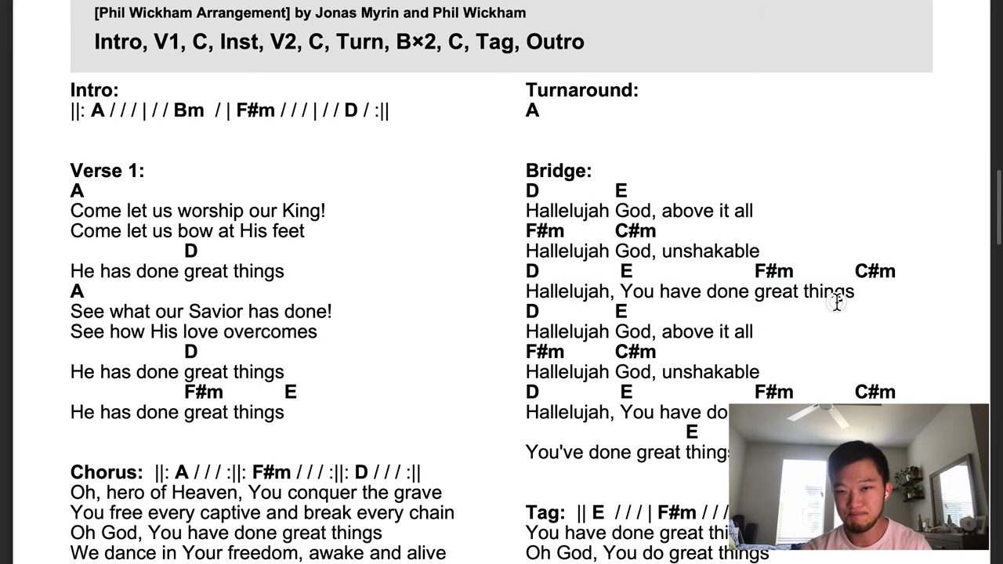
{"action": "scroll", "coordinate": [593, 349], "scroll_direction": "down", "scroll_amount": 2}
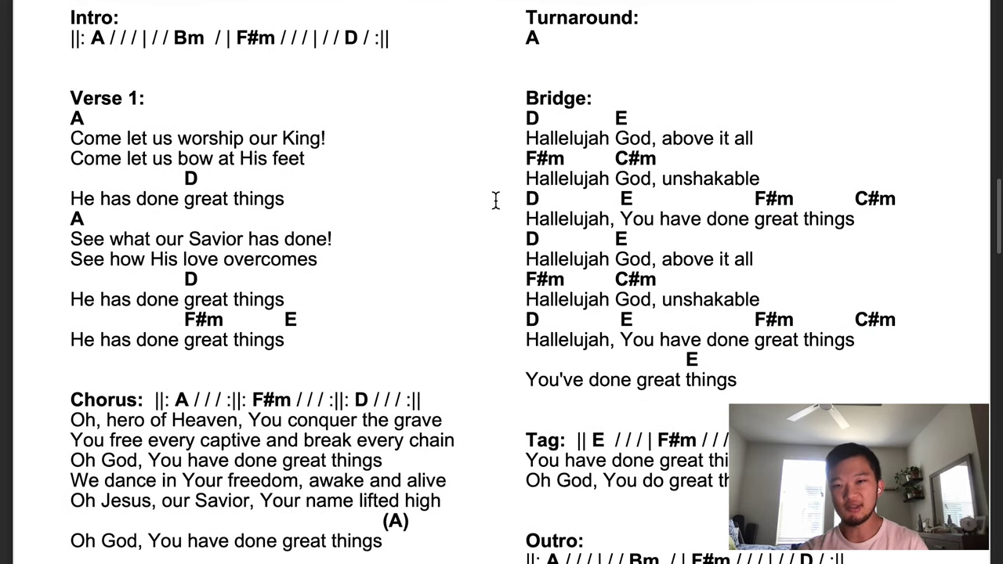
{"action": "scroll", "coordinate": [448, 265], "scroll_direction": "down", "scroll_amount": 5}
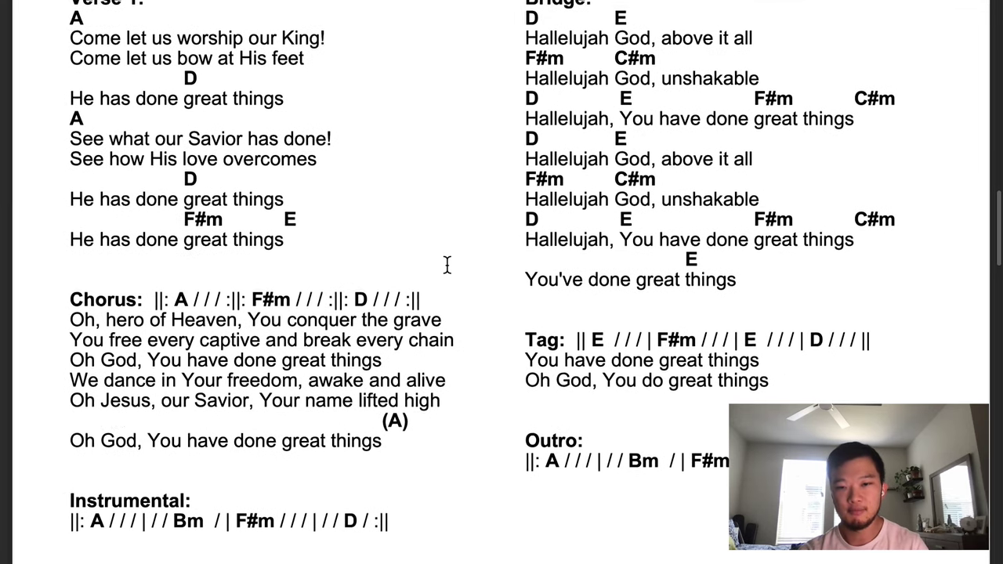
{"action": "scroll", "coordinate": [414, 396], "scroll_direction": "down", "scroll_amount": 3}
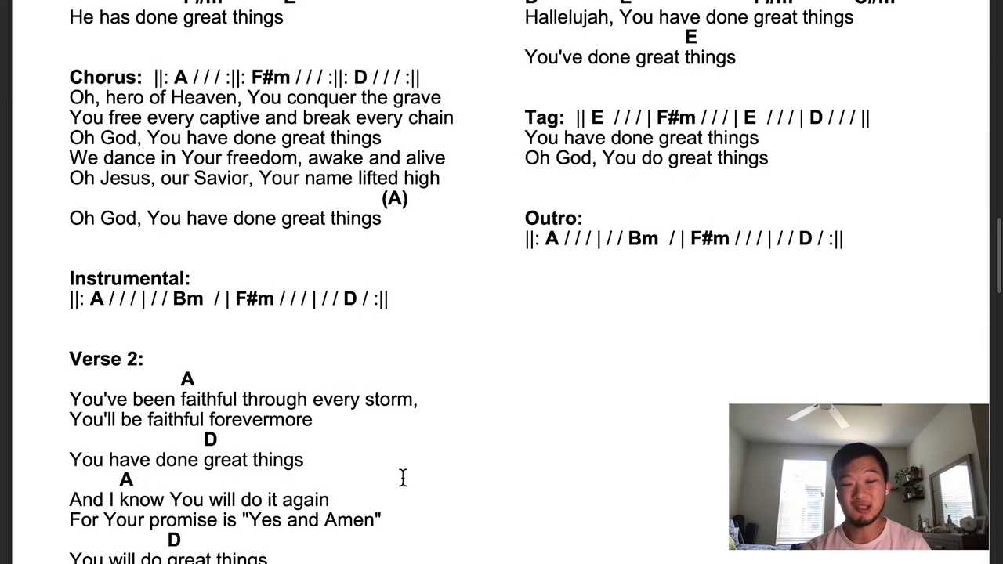
{"action": "scroll", "coordinate": [403, 477], "scroll_direction": "up", "scroll_amount": 2}
{"action": "scroll", "coordinate": [403, 477], "scroll_direction": "down", "scroll_amount": 5}
Highlight the Verse 1 chord progression of Hunger And Thirst.
{"action": "scroll", "coordinate": [403, 477], "scroll_direction": "down", "scroll_amount": 10}
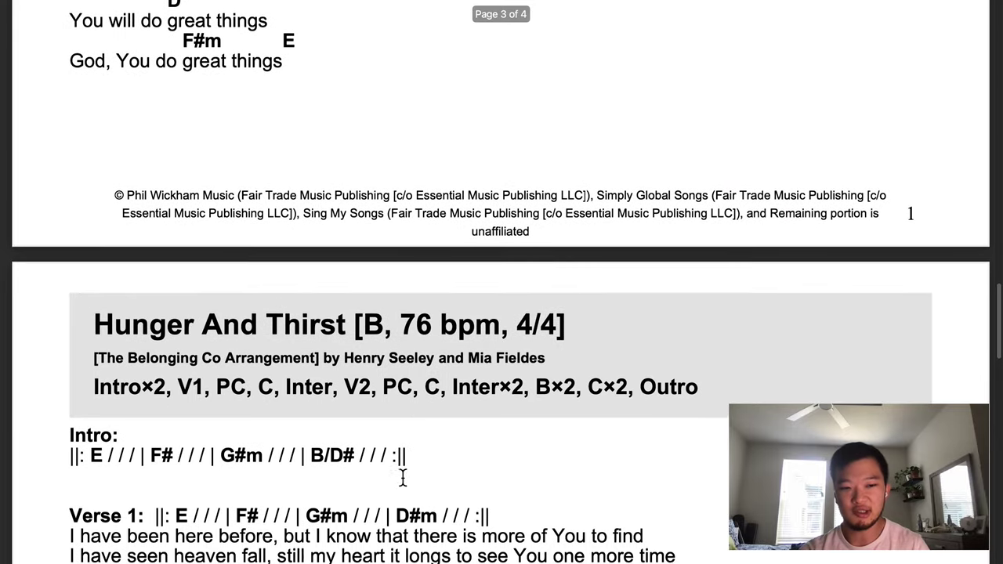
{"action": "scroll", "coordinate": [403, 477], "scroll_direction": "down", "scroll_amount": 1}
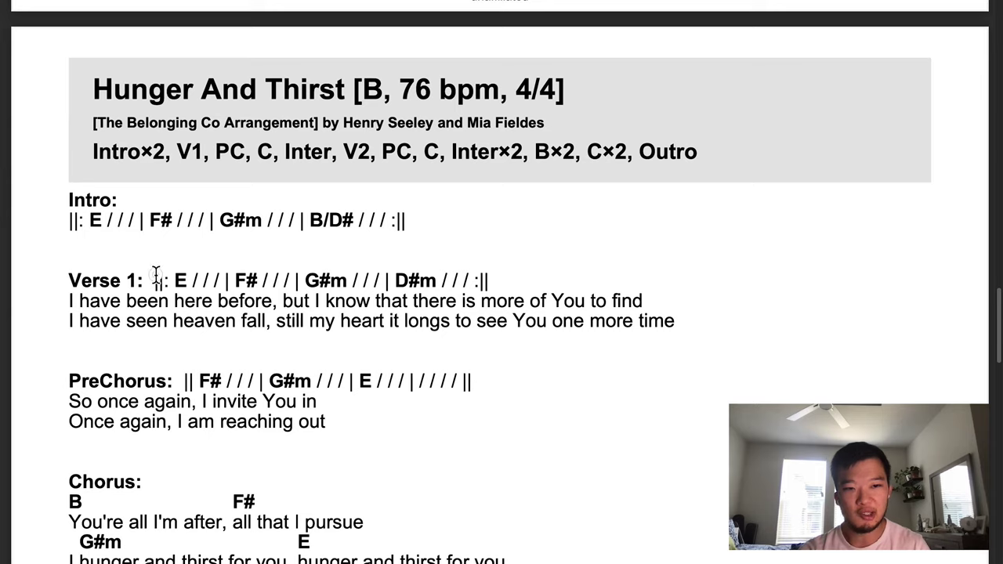
{"action": "left_click_drag", "start_coordinate": [154, 274], "coordinate": [536, 277]}
{"action": "left_click", "coordinate": [339, 284]}
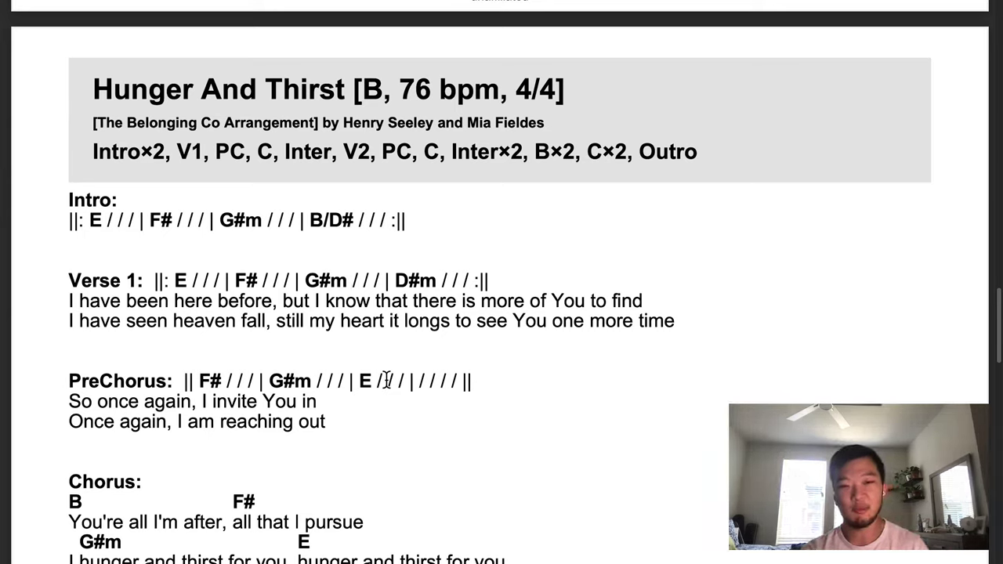
Highlight the PreChorus chords, then read down past the Bridge and Outro to the footer.
{"action": "scroll", "coordinate": [366, 405], "scroll_direction": "down", "scroll_amount": 1}
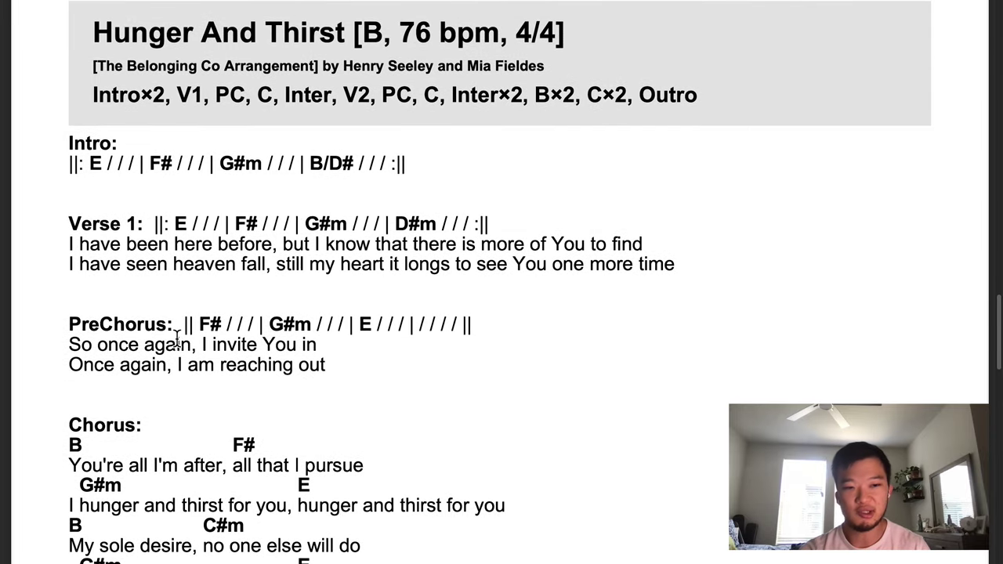
{"action": "scroll", "coordinate": [438, 332], "scroll_direction": "down", "scroll_amount": 1}
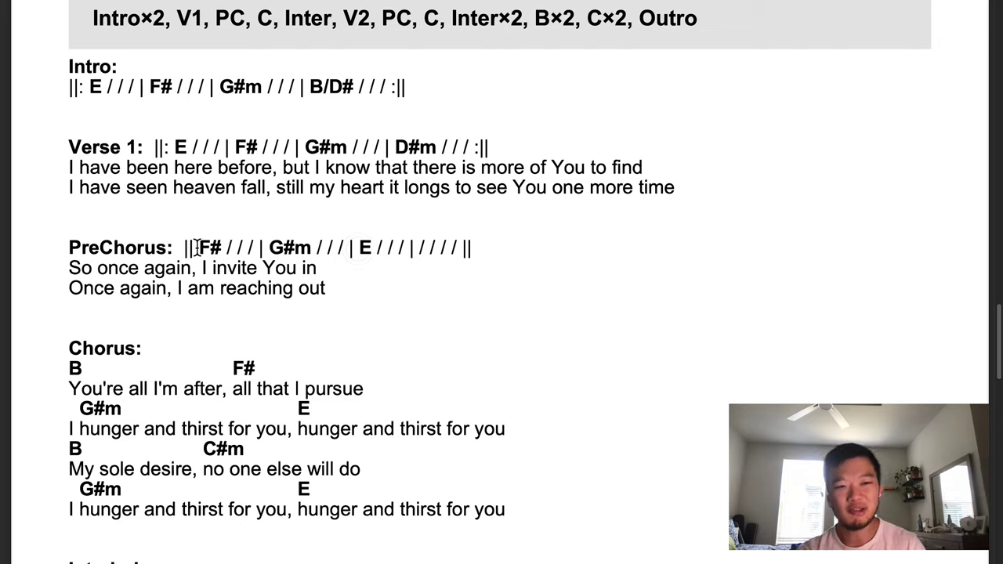
{"action": "left_click_drag", "start_coordinate": [183, 247], "coordinate": [473, 248]}
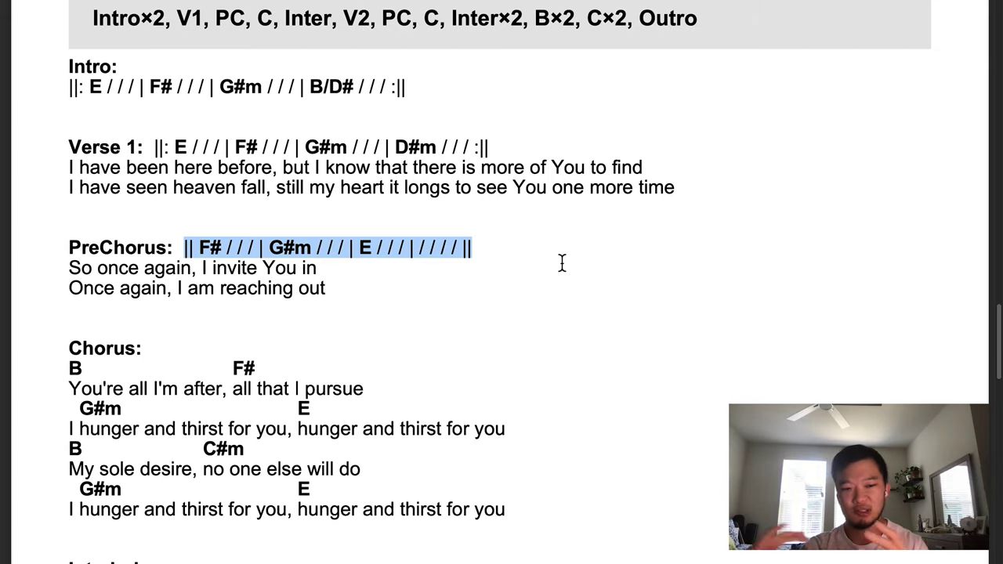
{"action": "scroll", "coordinate": [521, 365], "scroll_direction": "down", "scroll_amount": 3}
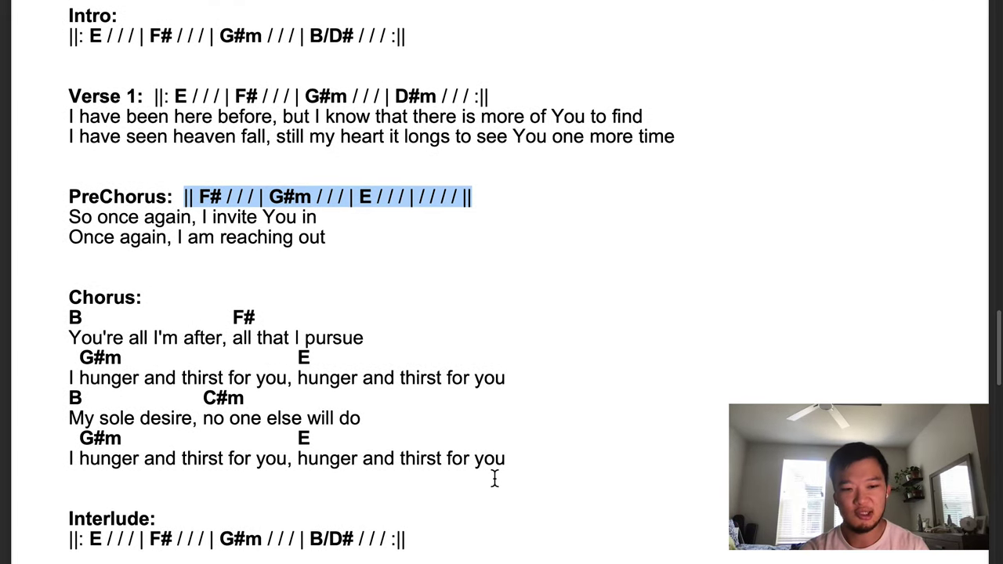
{"action": "scroll", "coordinate": [494, 478], "scroll_direction": "down", "scroll_amount": 6}
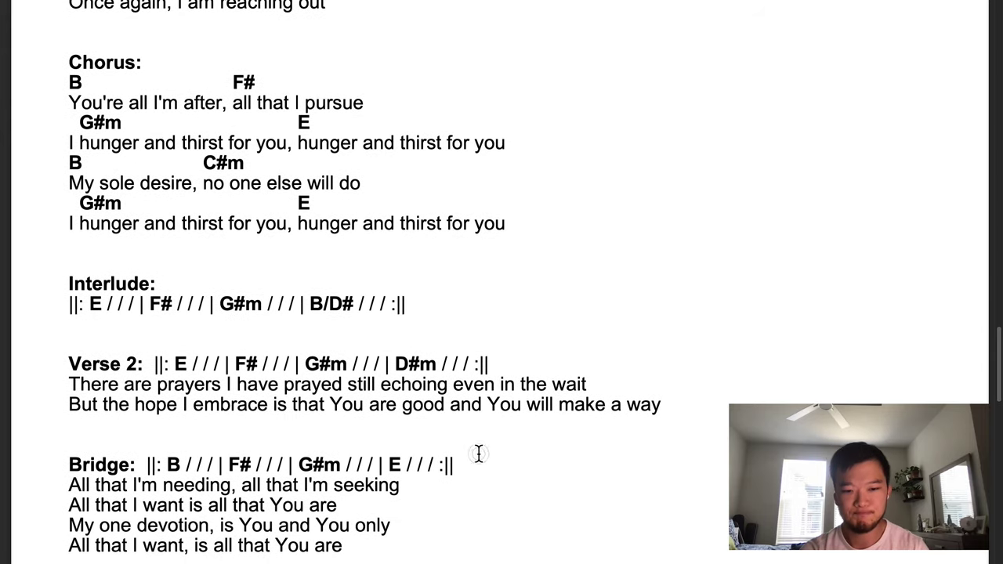
{"action": "scroll", "coordinate": [479, 455], "scroll_direction": "down", "scroll_amount": 3}
{"action": "scroll", "coordinate": [477, 455], "scroll_direction": "down", "scroll_amount": 15}
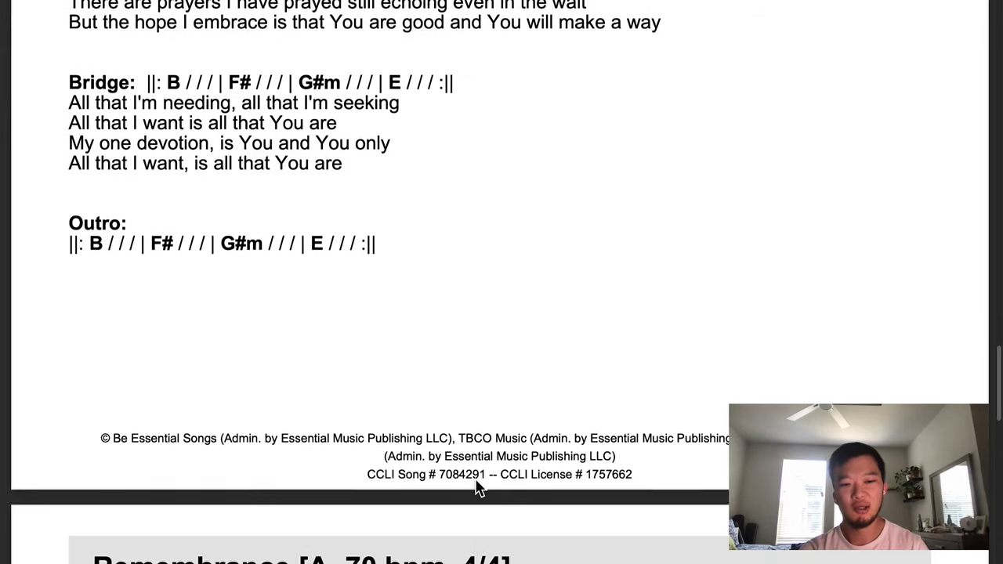
{"action": "scroll", "coordinate": [474, 476], "scroll_direction": "down", "scroll_amount": 10}
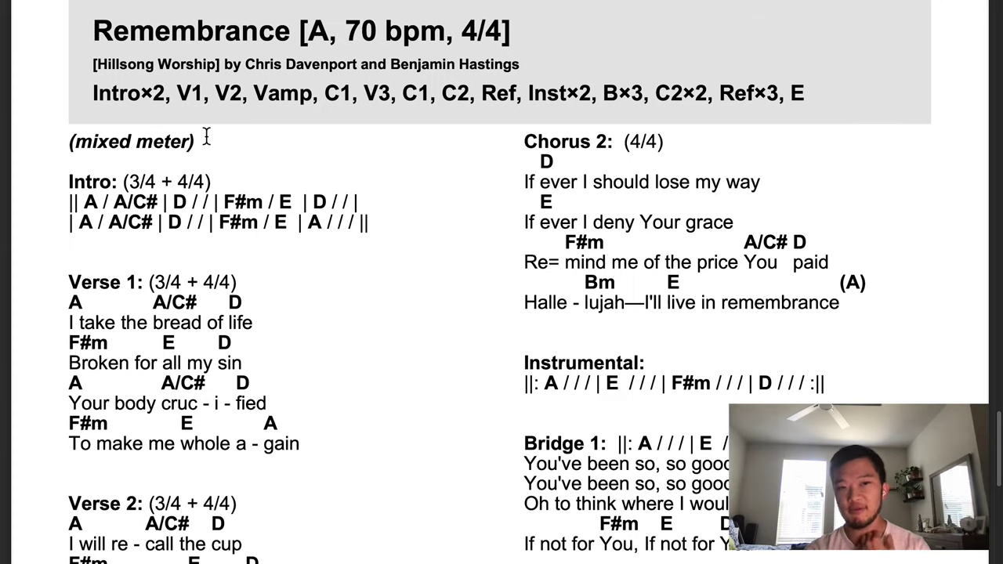
{"action": "scroll", "coordinate": [287, 217], "scroll_direction": "down", "scroll_amount": 5}
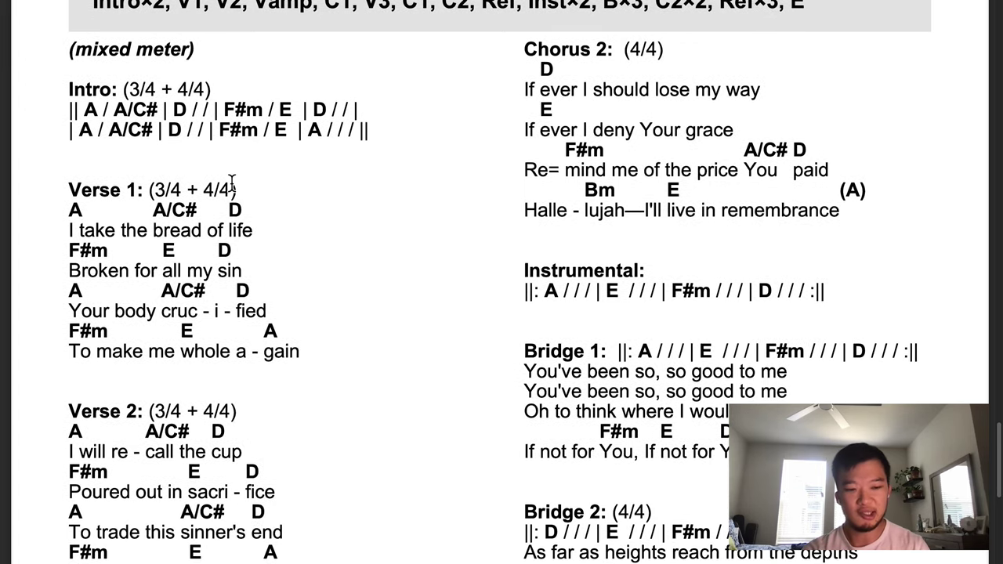
{"action": "scroll", "coordinate": [287, 217], "scroll_direction": "up", "scroll_amount": 5}
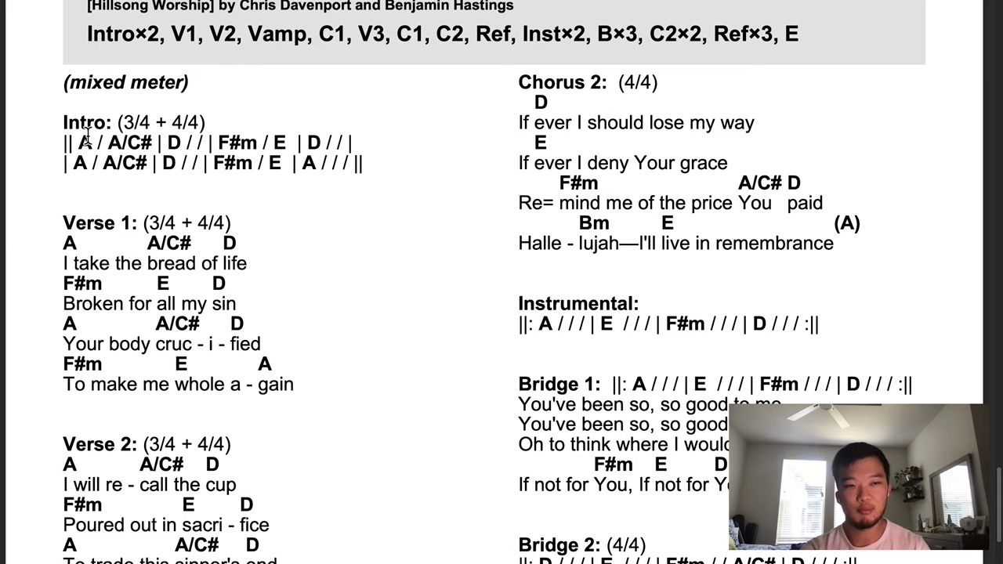
{"action": "scroll", "coordinate": [100, 145], "scroll_direction": "down", "scroll_amount": 4}
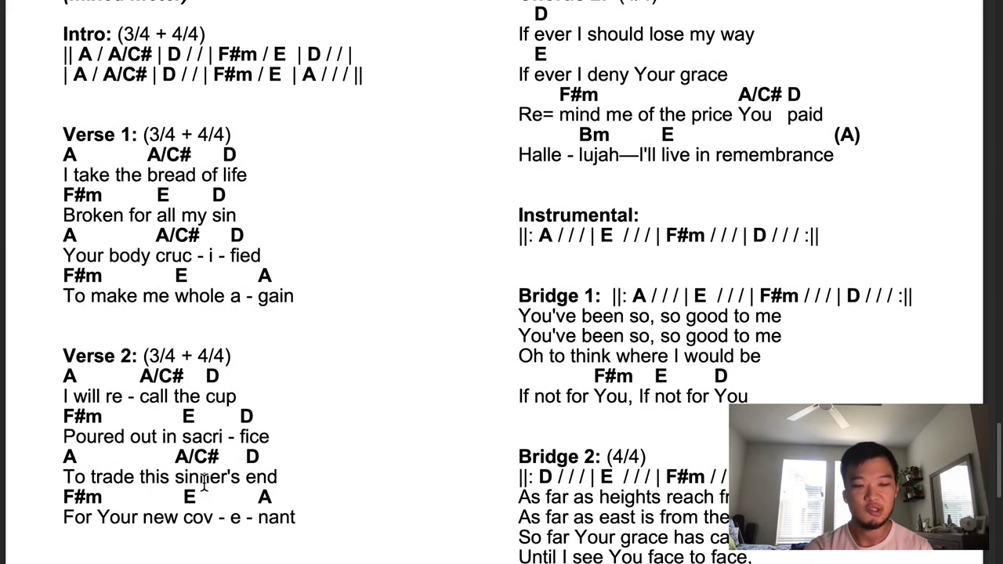
{"action": "scroll", "coordinate": [191, 535], "scroll_direction": "down", "scroll_amount": 5}
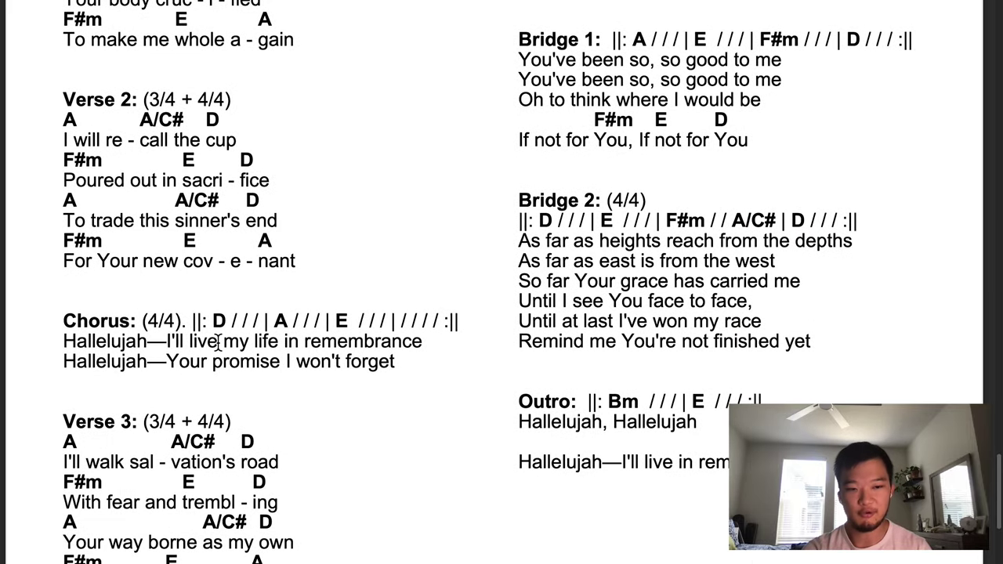
{"action": "scroll", "coordinate": [440, 274], "scroll_direction": "up", "scroll_amount": 2}
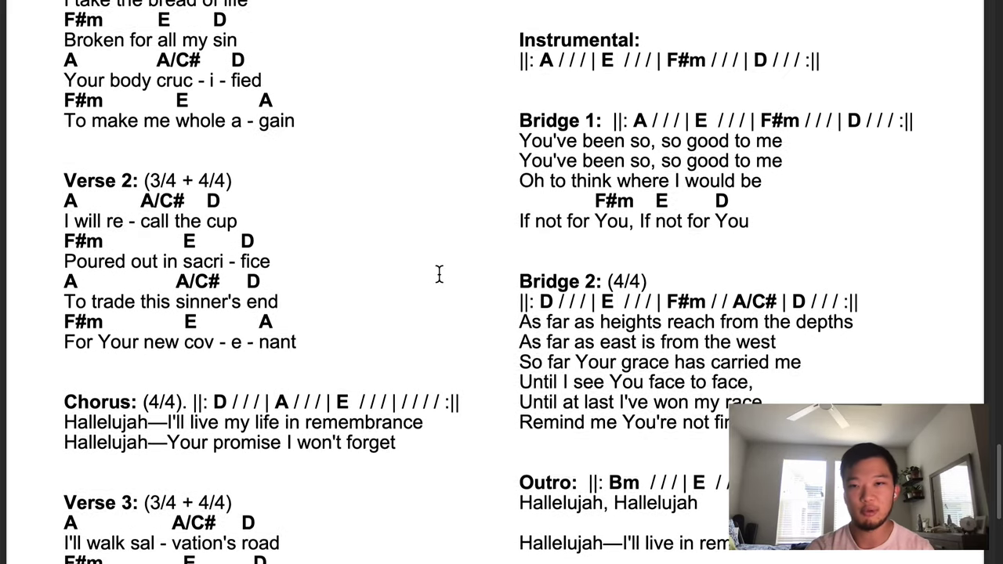
{"action": "scroll", "coordinate": [439, 274], "scroll_direction": "up", "scroll_amount": 5}
{"action": "scroll", "coordinate": [600, 260], "scroll_direction": "down", "scroll_amount": 3}
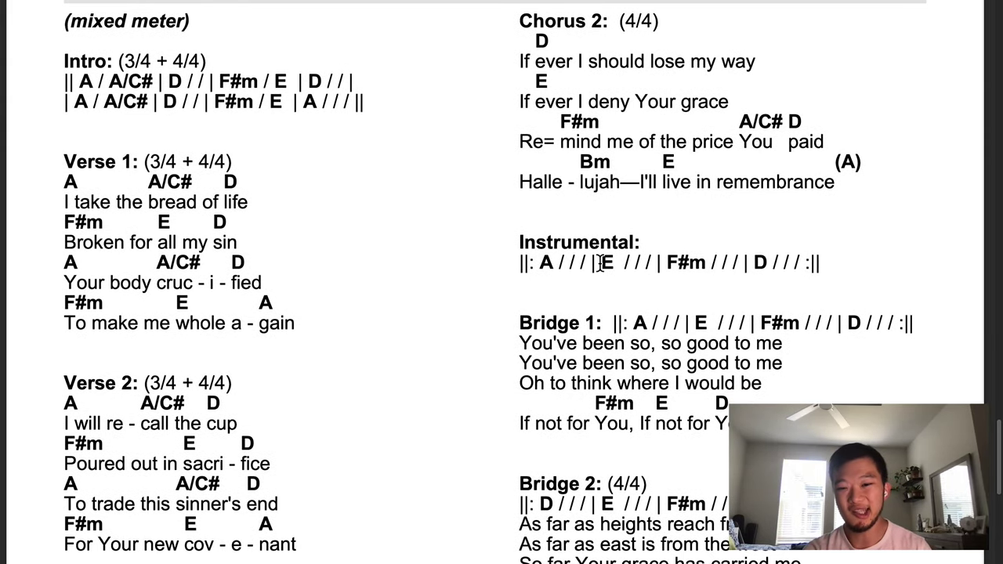
{"action": "scroll", "coordinate": [393, 380], "scroll_direction": "down", "scroll_amount": 3}
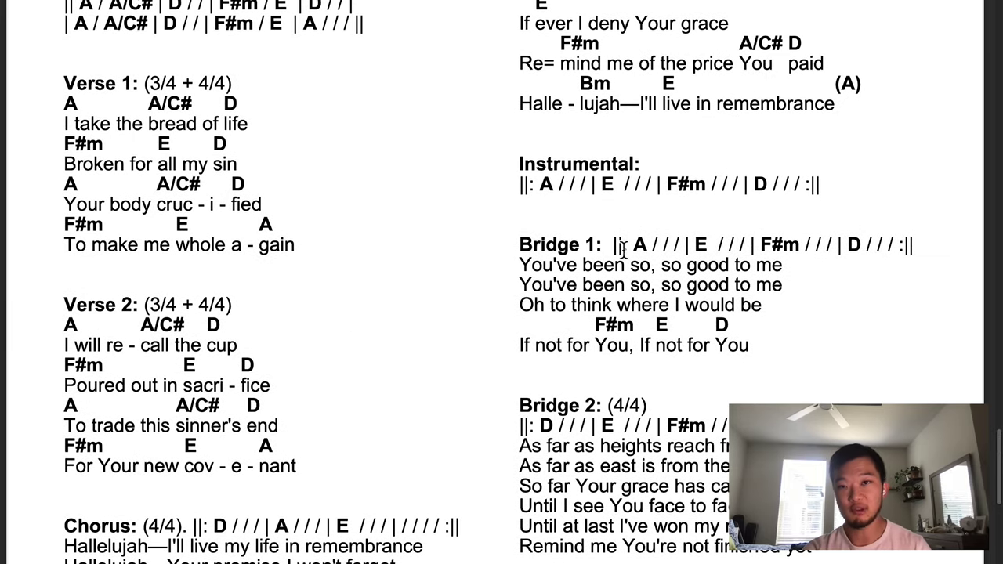
{"action": "scroll", "coordinate": [631, 397], "scroll_direction": "down", "scroll_amount": 1}
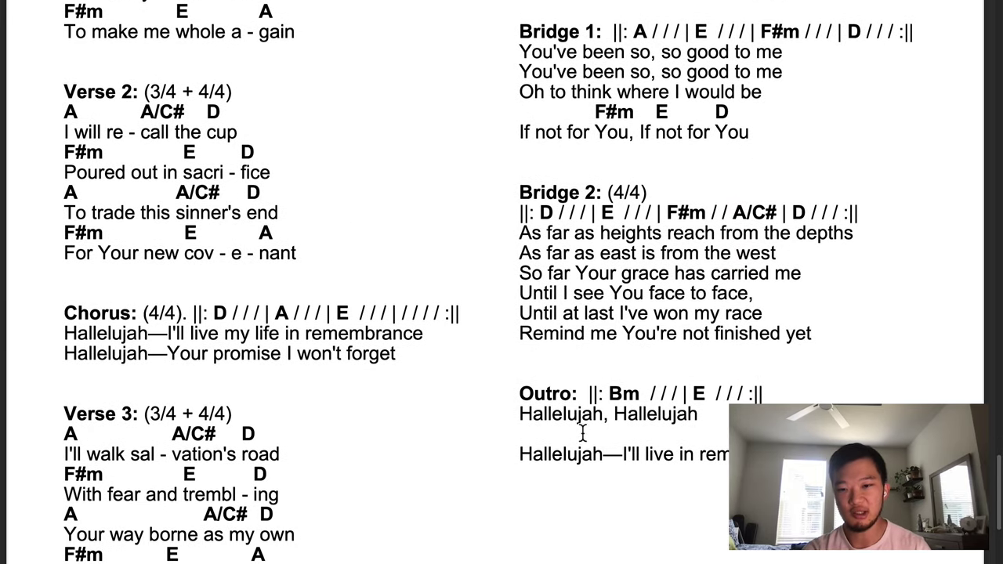
{"action": "scroll", "coordinate": [632, 396], "scroll_direction": "up", "scroll_amount": 6}
{"action": "scroll", "coordinate": [617, 137], "scroll_direction": "up", "scroll_amount": 1}
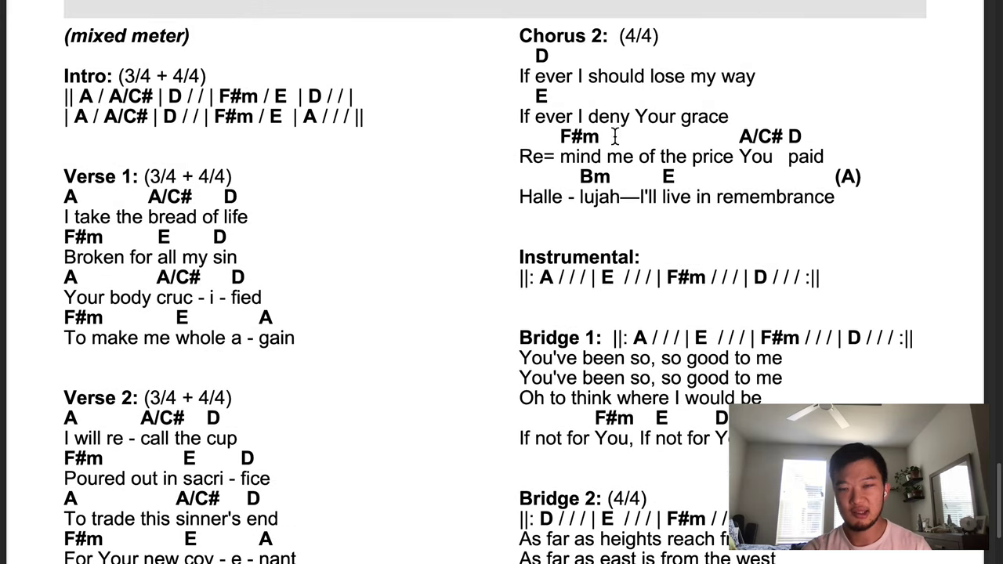
{"action": "scroll", "coordinate": [588, 392], "scroll_direction": "down", "scroll_amount": 5}
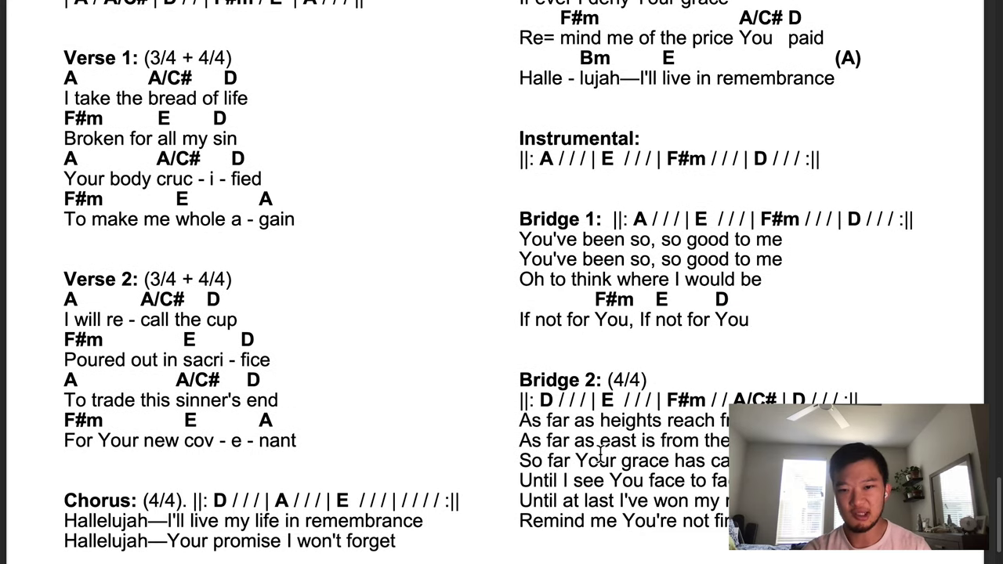
{"action": "scroll", "coordinate": [600, 452], "scroll_direction": "up", "scroll_amount": 3}
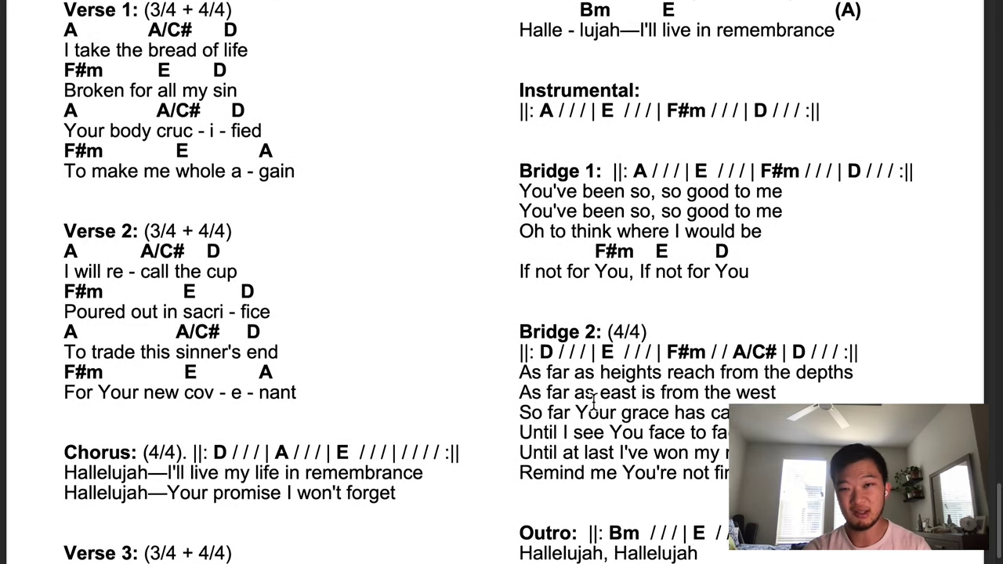
{"action": "scroll", "coordinate": [593, 400], "scroll_direction": "up", "scroll_amount": 4}
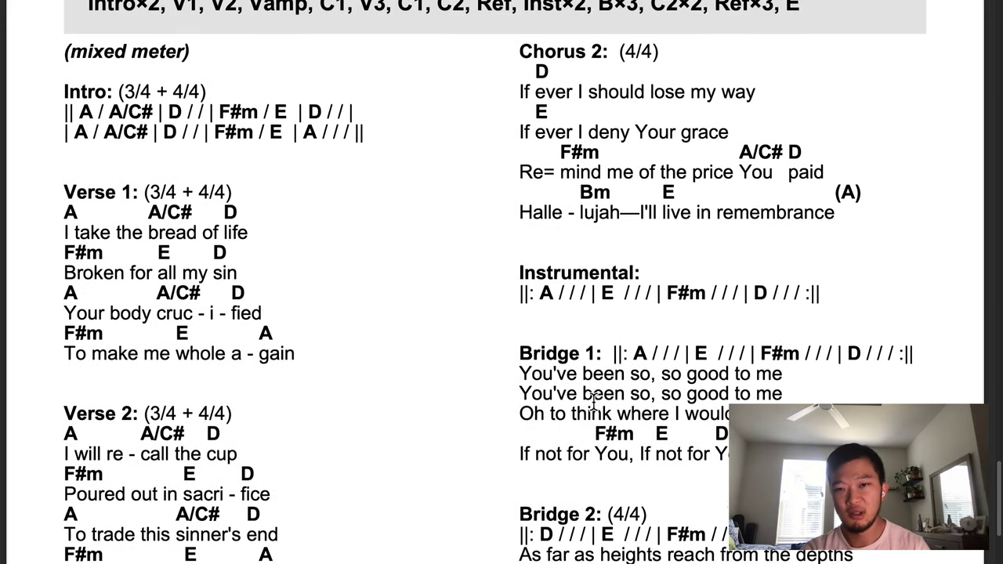
{"action": "scroll", "coordinate": [561, 461], "scroll_direction": "down", "scroll_amount": 7}
{"action": "scroll", "coordinate": [561, 461], "scroll_direction": "down", "scroll_amount": 6}
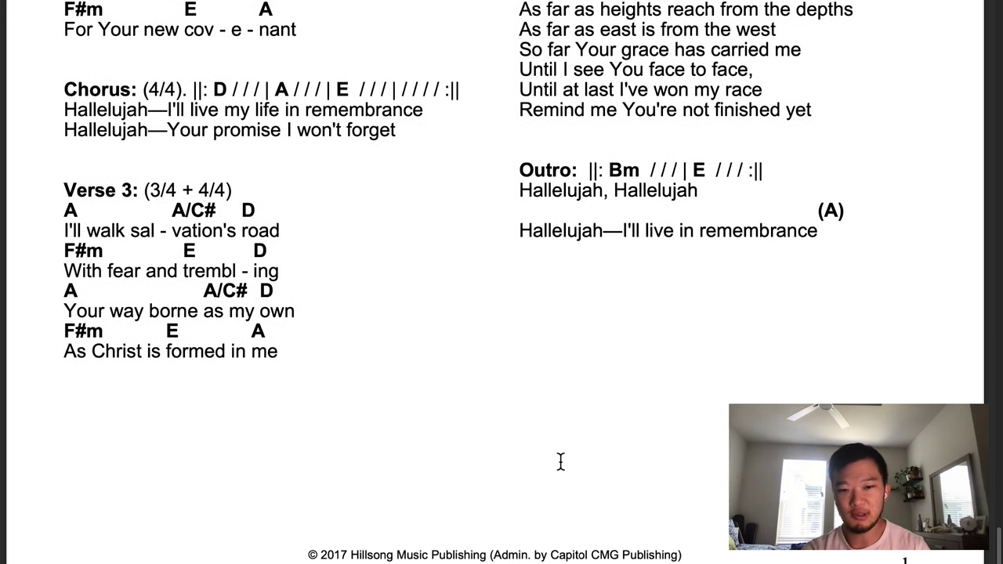
{"action": "scroll", "coordinate": [561, 461], "scroll_direction": "up", "scroll_amount": 10}
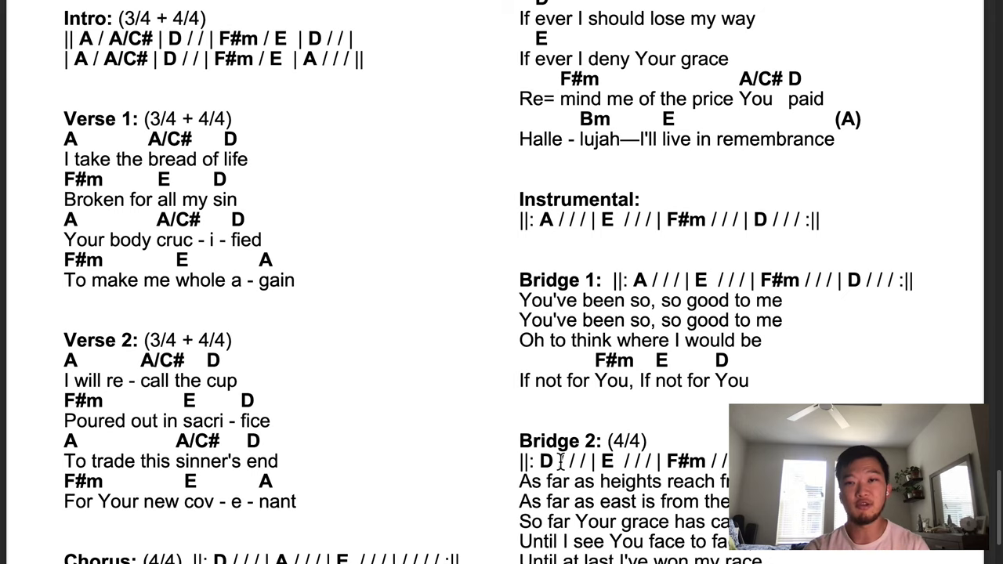
{"action": "scroll", "coordinate": [560, 461], "scroll_direction": "up", "scroll_amount": 4}
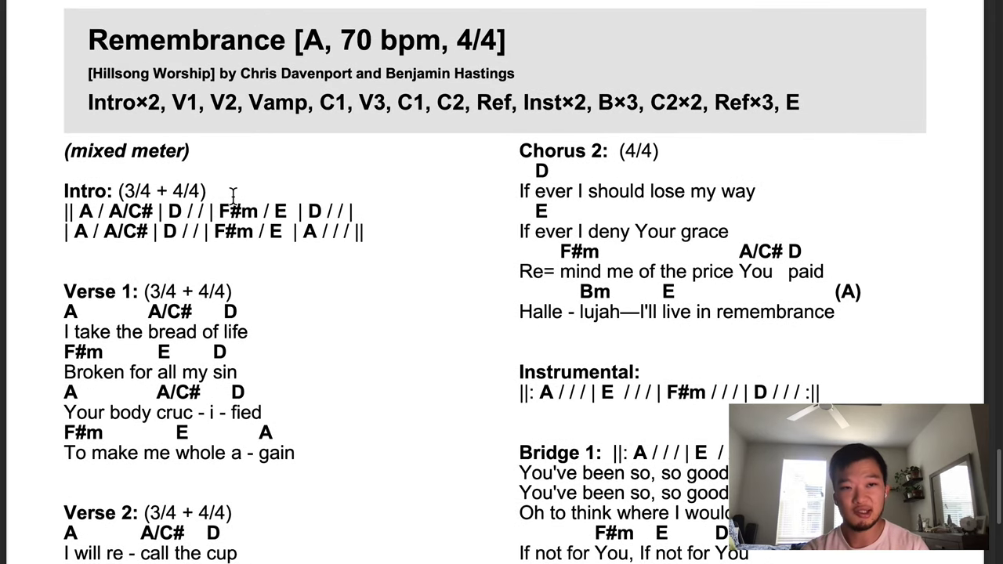
Highlight the chart's song order and intro, then fit the whole Hunger And Thirst page on screen.
{"action": "left_click_drag", "start_coordinate": [87, 102], "coordinate": [846, 166]}
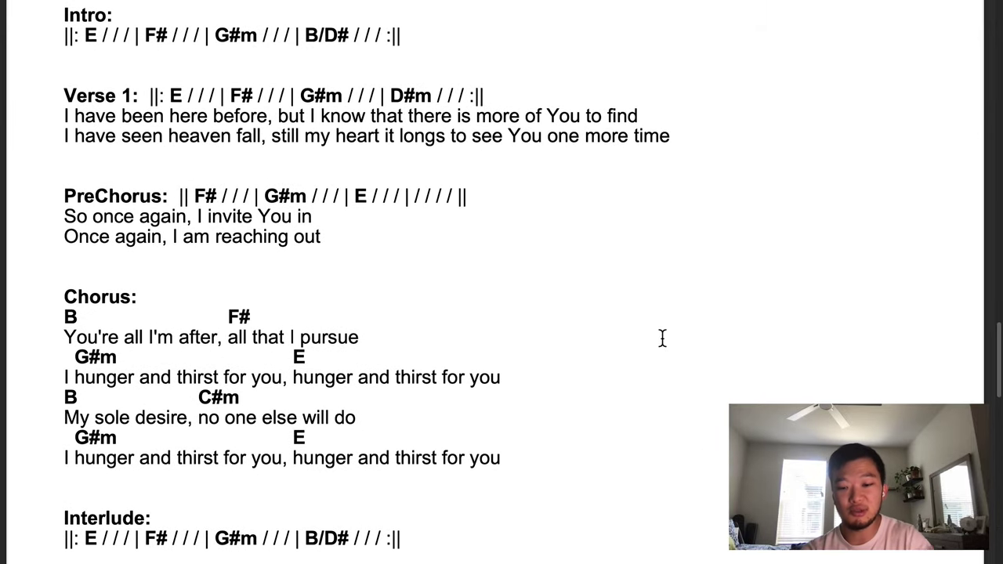
{"action": "key", "text": "ctrl+0"}
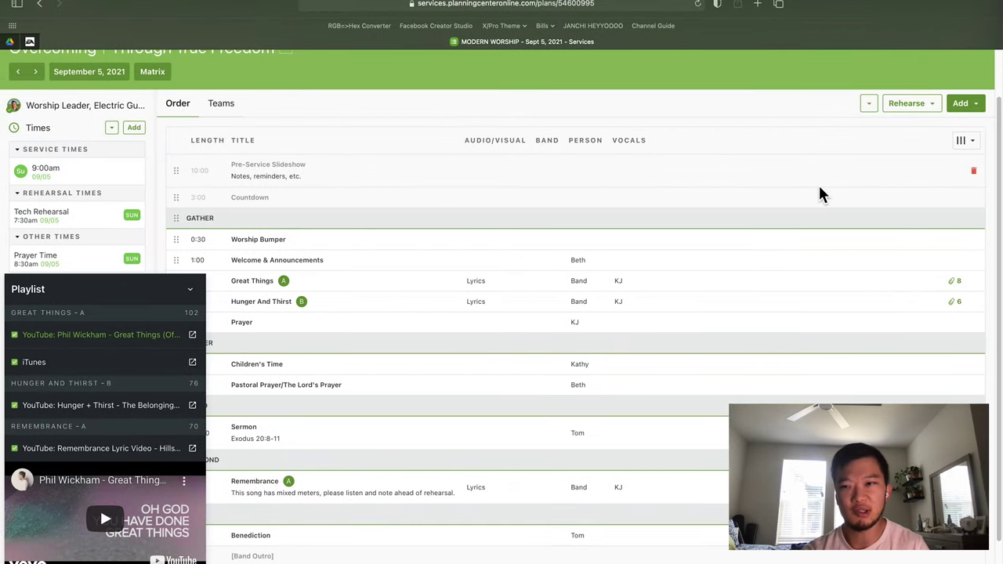
Choose Rehearse > Songbook PDF, check the Hunger And Thirst key B, and return to the browser.
{"action": "left_click", "coordinate": [907, 107]}
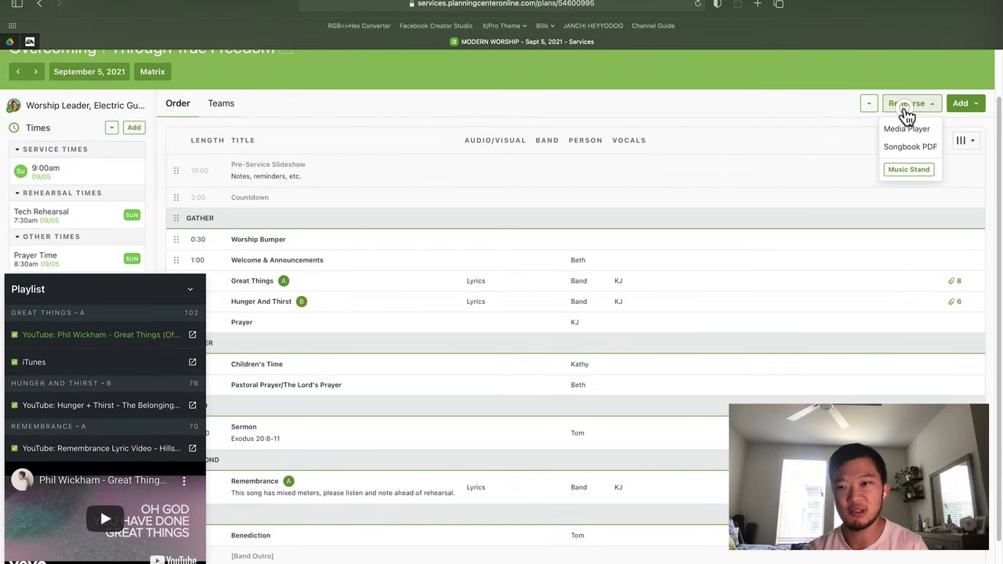
{"action": "left_click", "coordinate": [909, 148]}
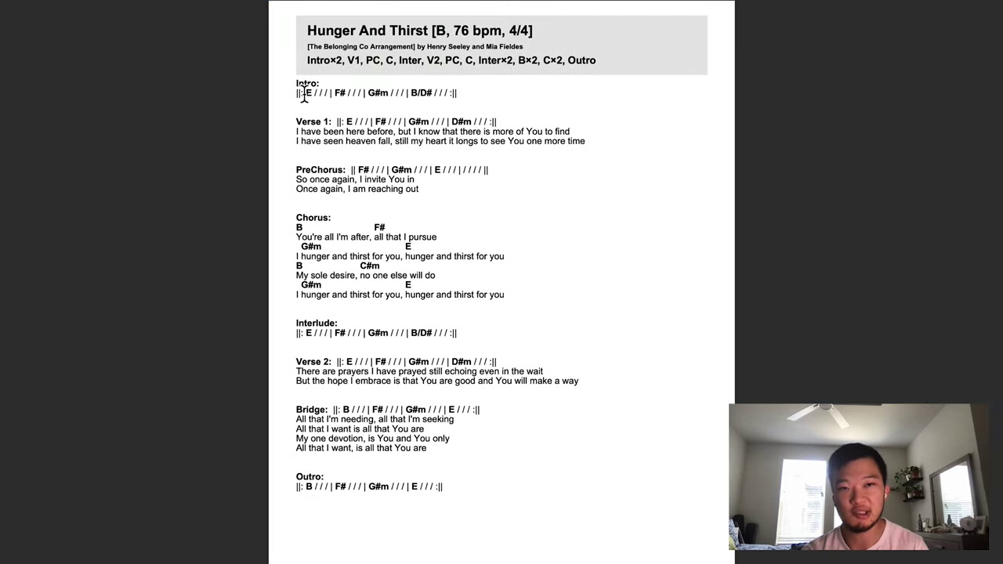
{"action": "scroll", "coordinate": [436, 99], "scroll_direction": "up", "scroll_amount": 1}
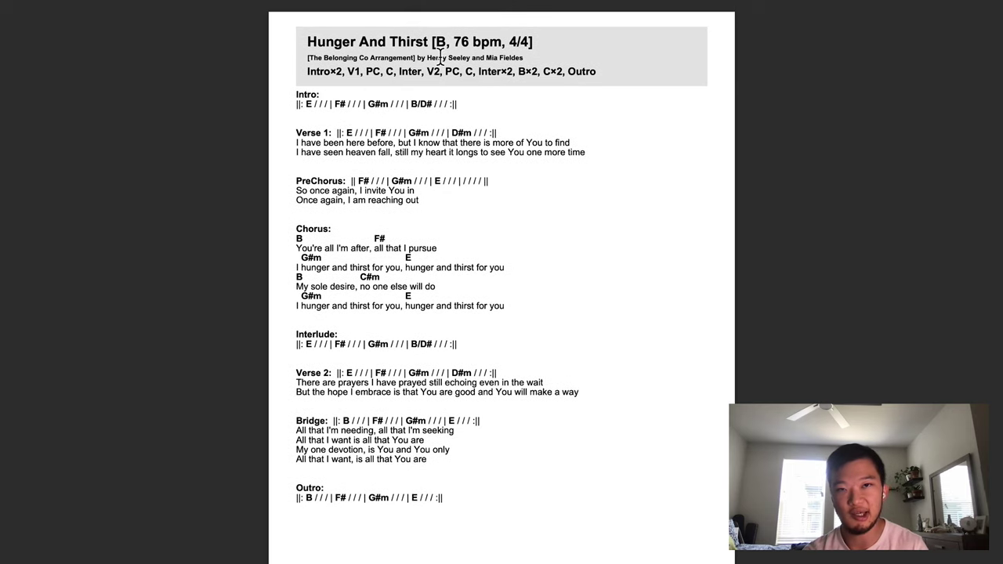
{"action": "double_click", "coordinate": [441, 41]}
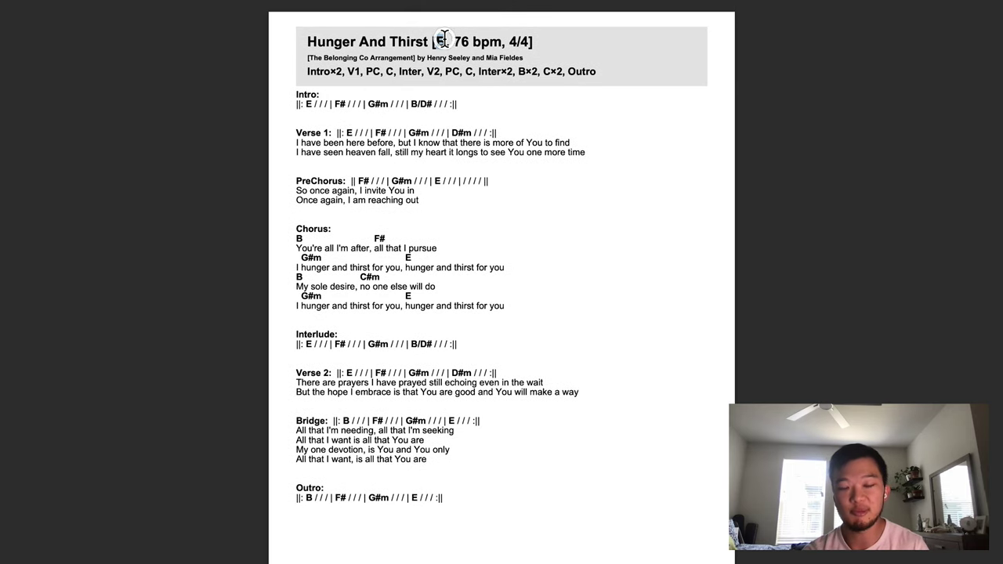
{"action": "left_click", "coordinate": [430, 87]}
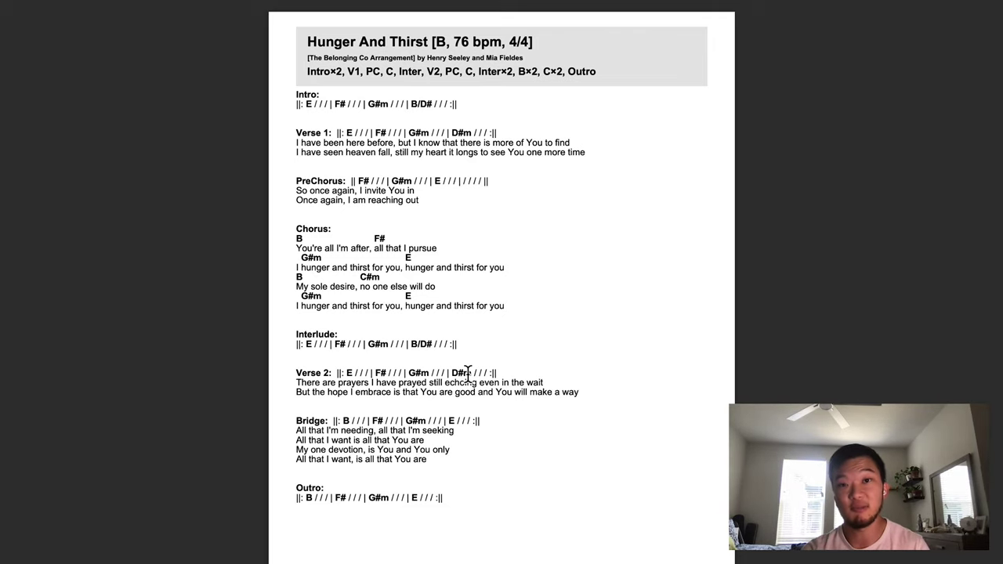
{"action": "key", "text": "ctrl+Left"}
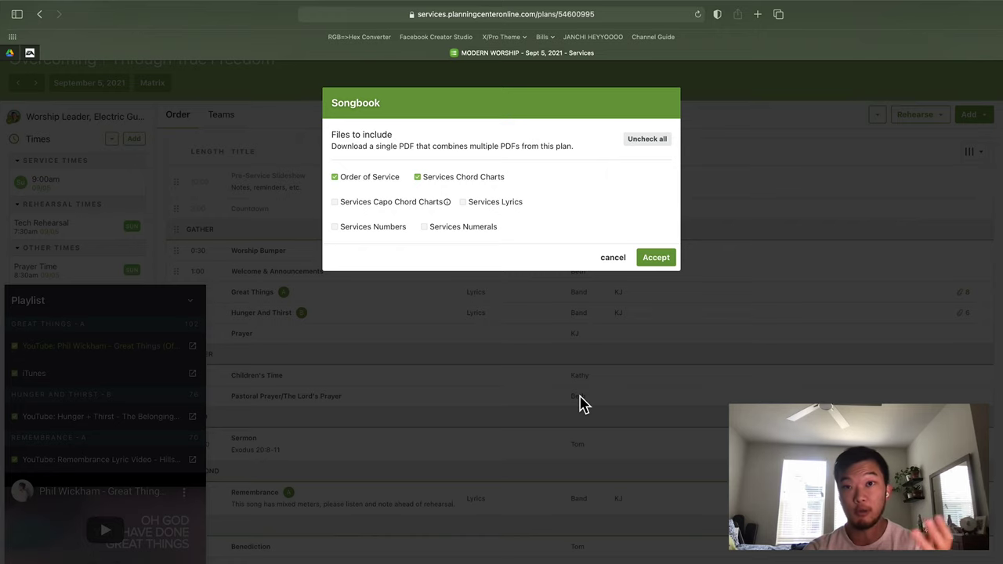
Cancel the Songbook download options, then open and close the Rehearse dropdown.
{"action": "left_click", "coordinate": [612, 259]}
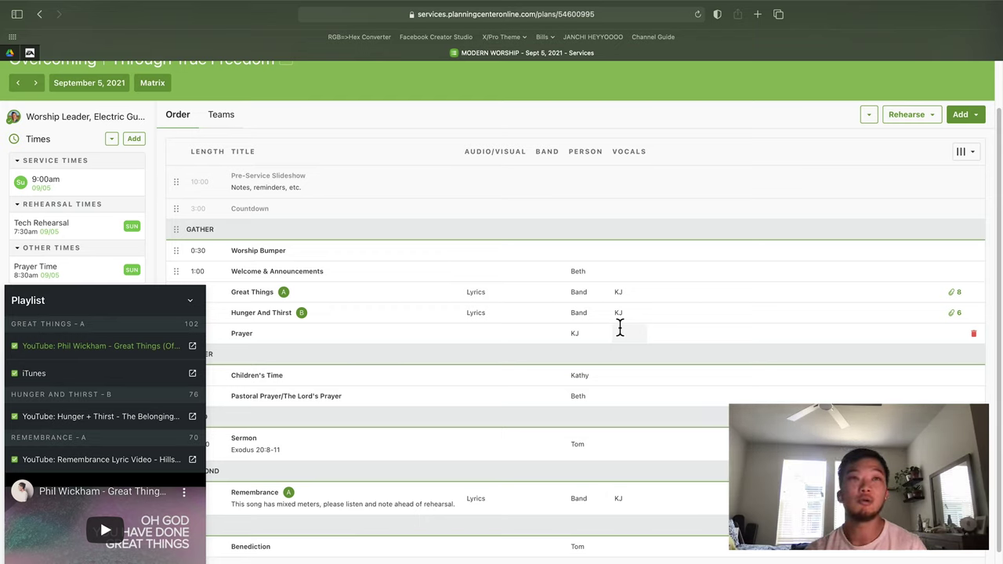
{"action": "left_click", "coordinate": [906, 117]}
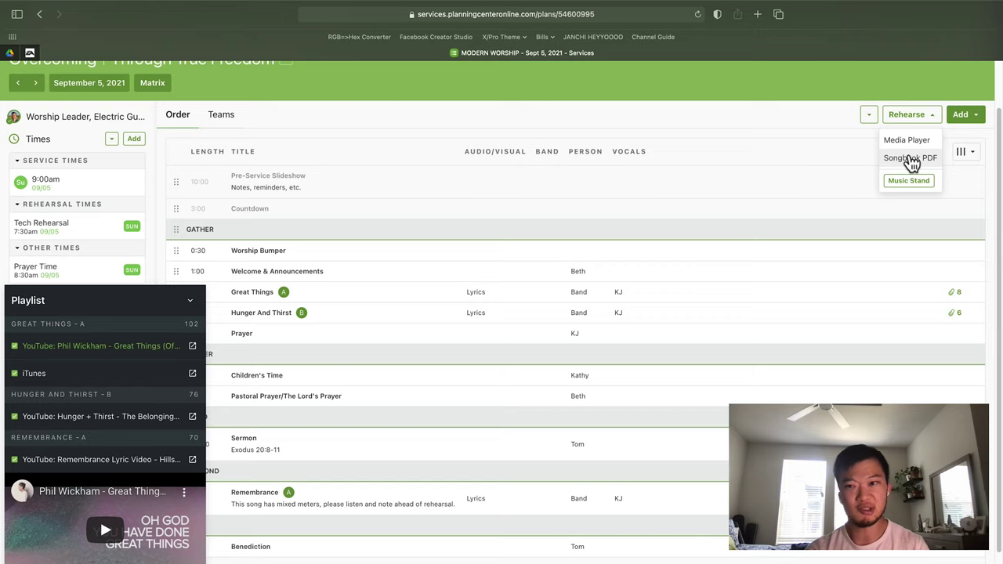
{"action": "left_click", "coordinate": [784, 119]}
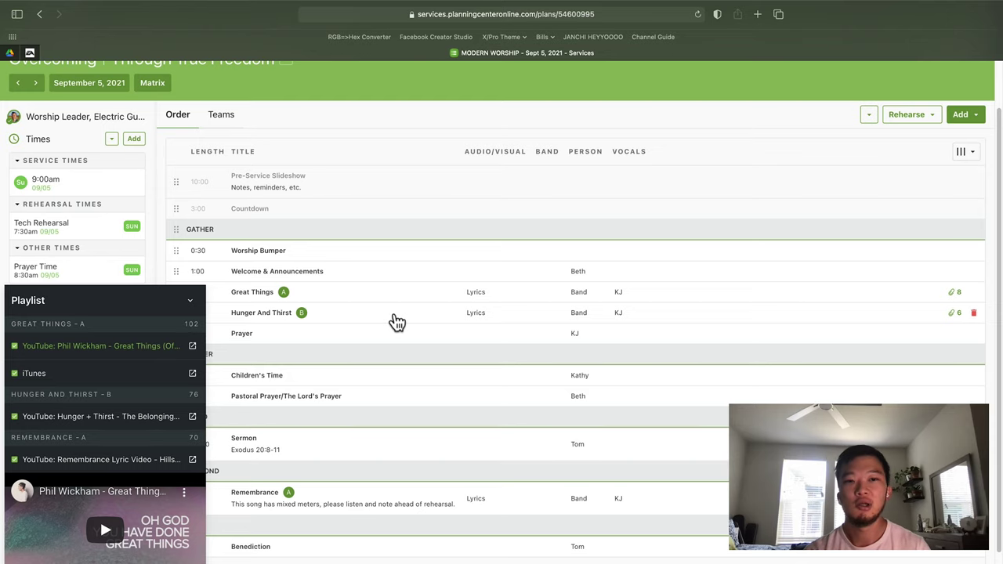
Open the Great Things song editor to view its iTunes, Lyrics, Number Chart and Spotify files.
{"action": "left_click", "coordinate": [755, 284]}
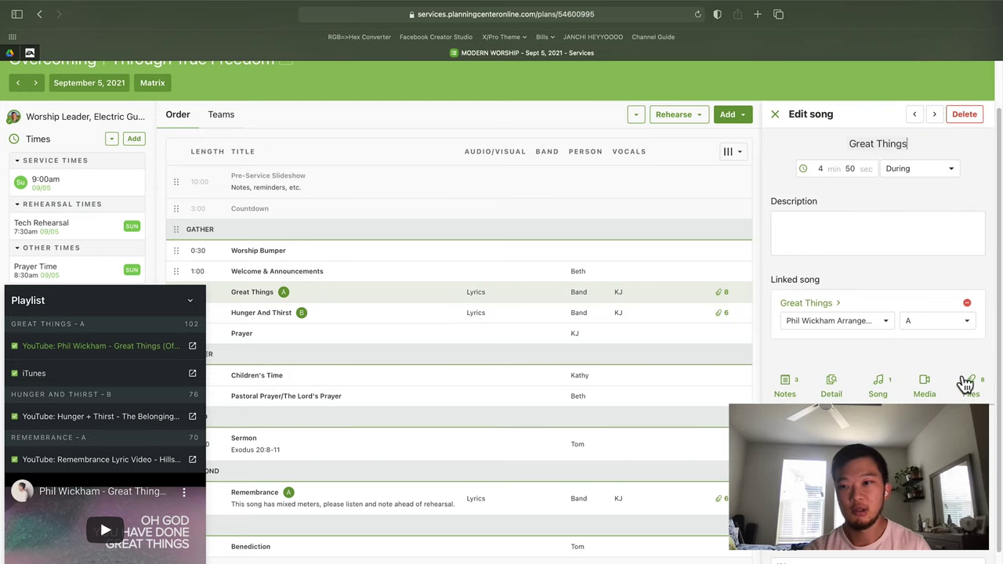
{"action": "scroll", "coordinate": [931, 381], "scroll_direction": "down", "scroll_amount": 3}
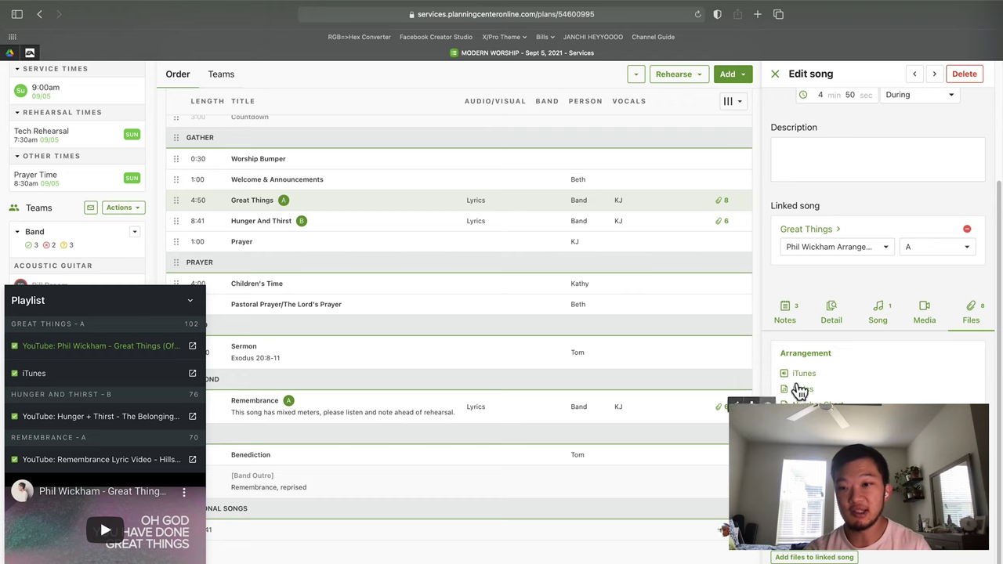
{"action": "scroll", "coordinate": [795, 392], "scroll_direction": "down", "scroll_amount": 1}
{"action": "scroll", "coordinate": [502, 314], "scroll_direction": "down", "scroll_amount": 1}
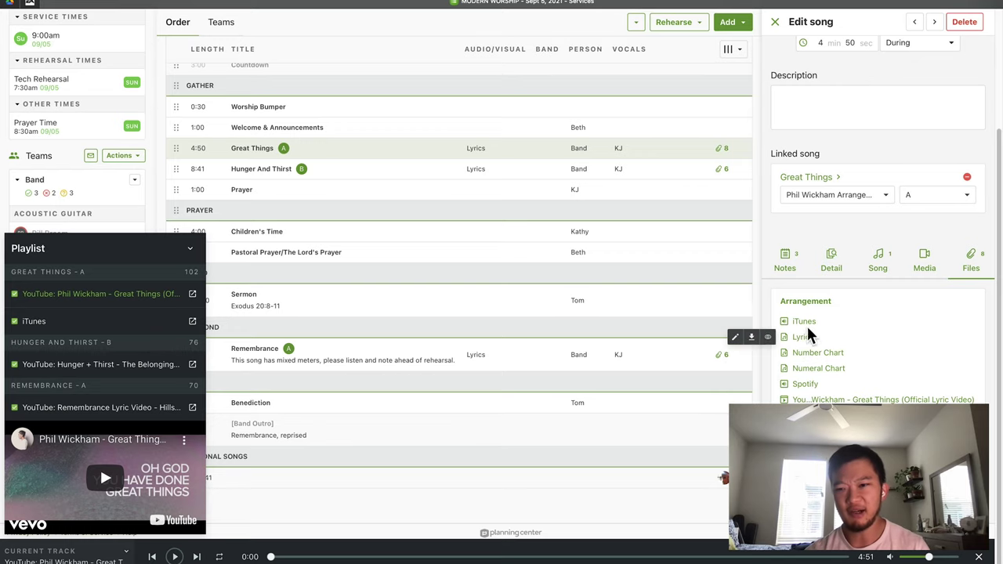
{"action": "scroll", "coordinate": [806, 322], "scroll_direction": "up", "scroll_amount": 2}
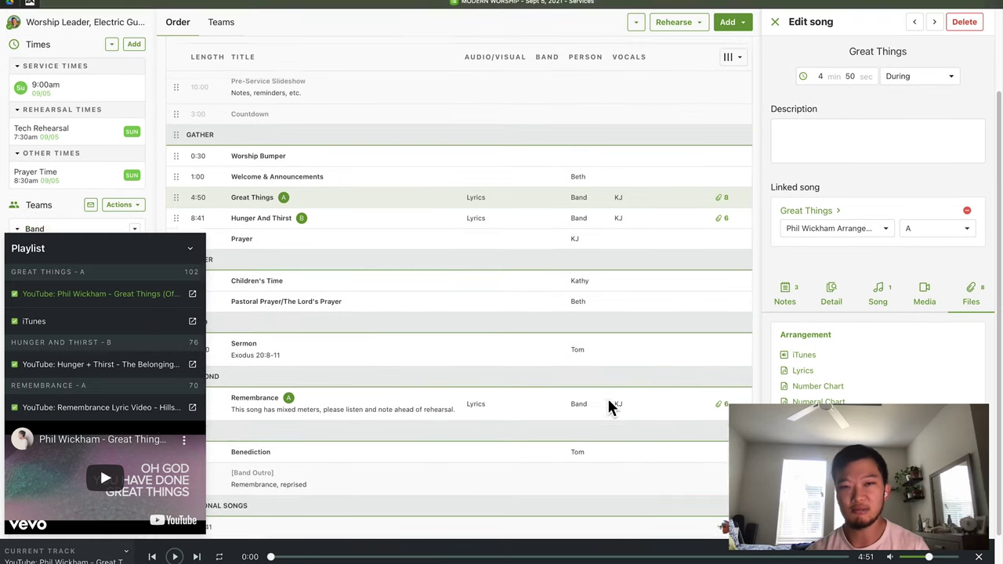
{"action": "scroll", "coordinate": [610, 406], "scroll_direction": "up", "scroll_amount": 3}
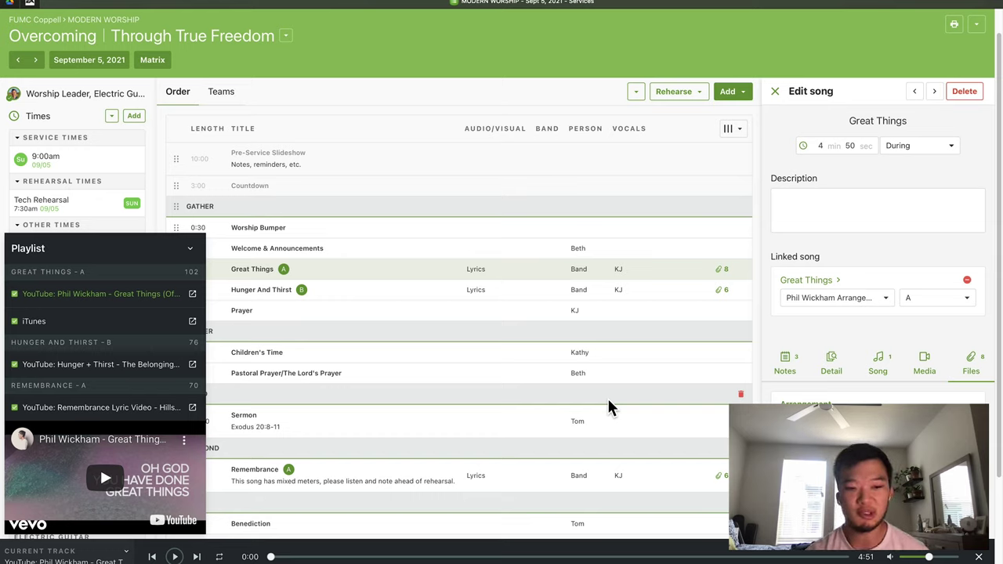